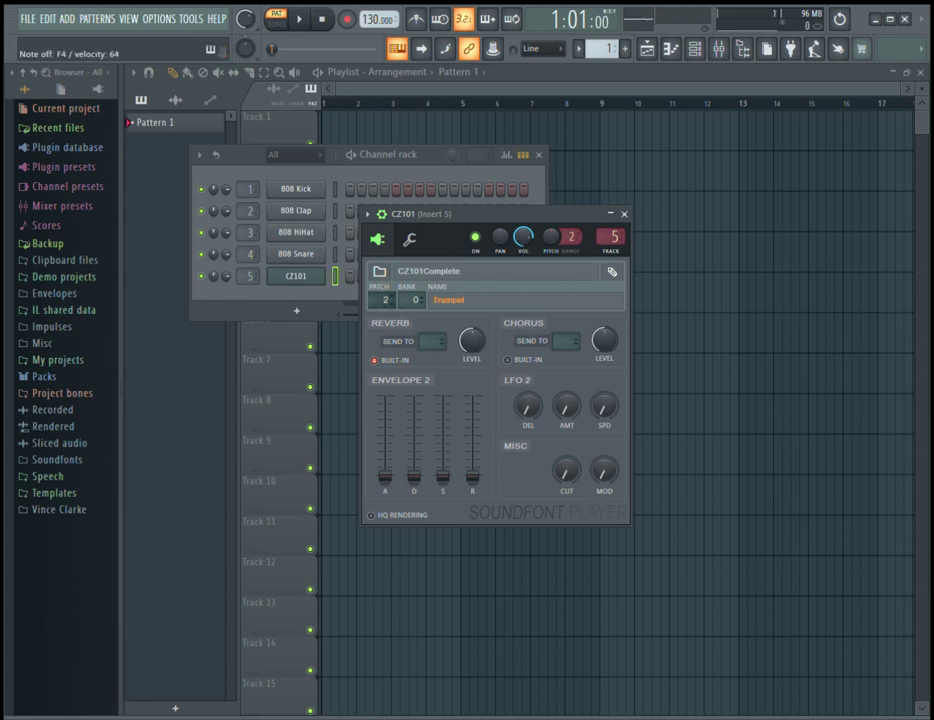
Audition the CZ101Complete soundfont's patches one after another, advancing from patch 2 to patch 9, Brass Ens 2.
{"action": "scroll", "coordinate": [386, 300], "scroll_direction": "up", "scroll_amount": 1}
{"action": "scroll", "coordinate": [386, 300], "scroll_direction": "up", "scroll_amount": 2}
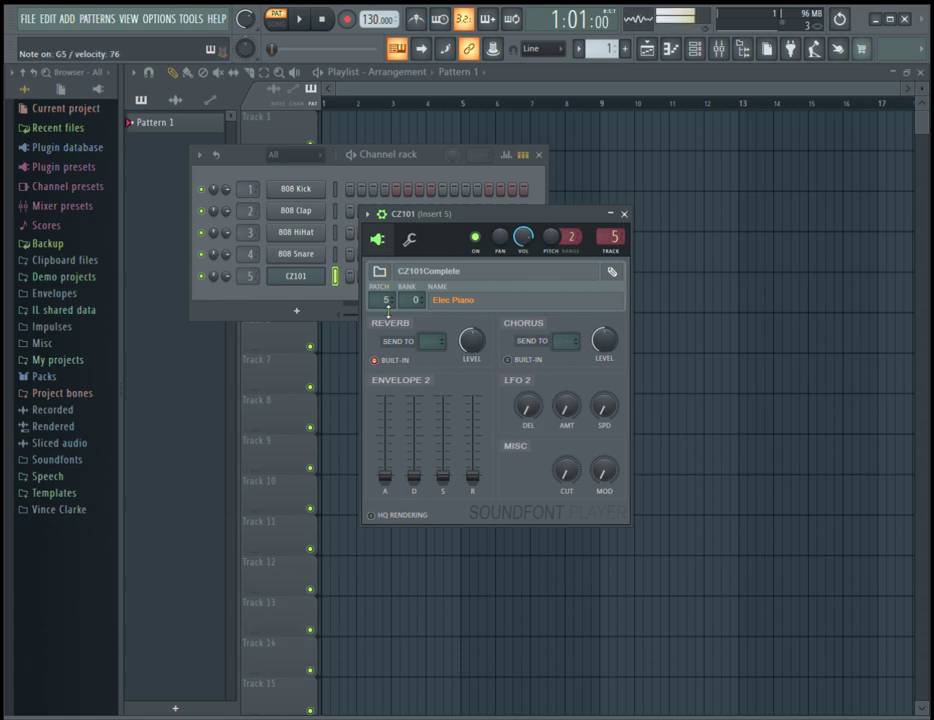
{"action": "scroll", "coordinate": [386, 301], "scroll_direction": "up", "scroll_amount": 1}
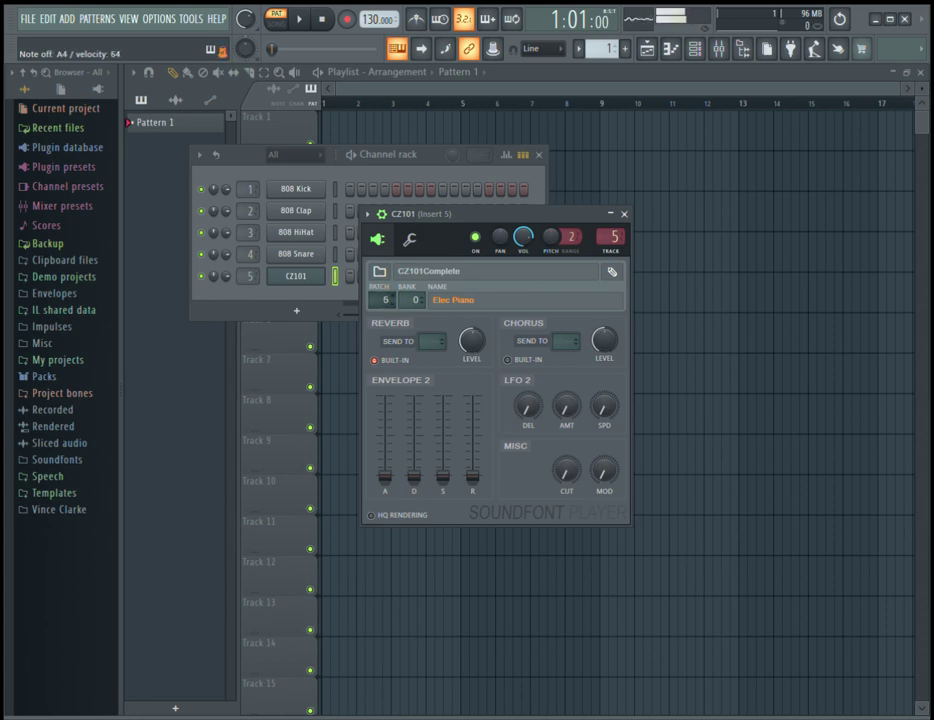
{"action": "scroll", "coordinate": [386, 300], "scroll_direction": "up", "scroll_amount": 1}
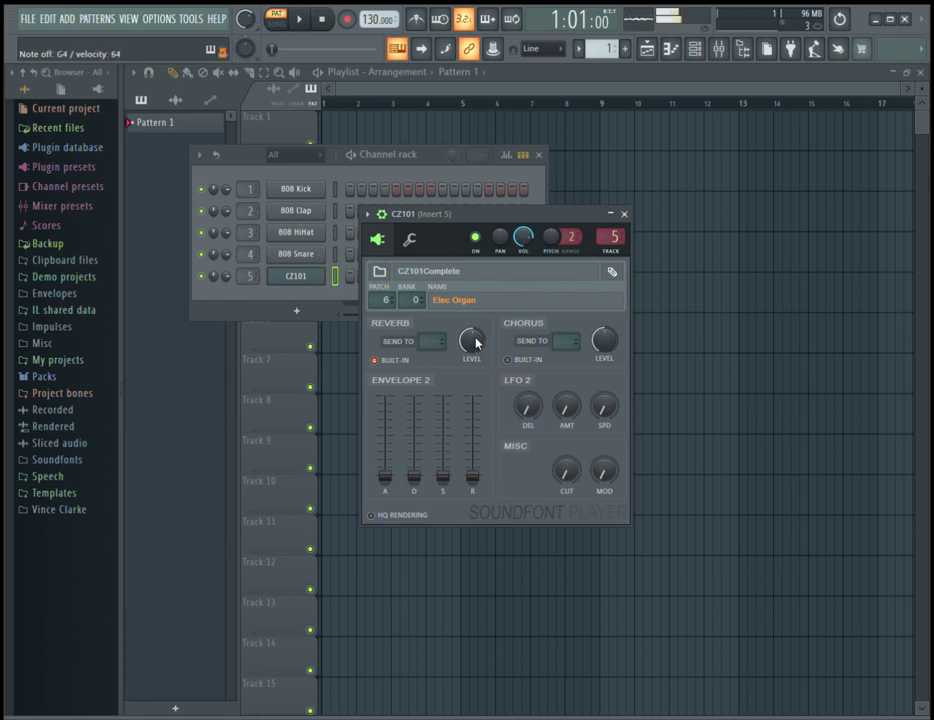
{"action": "scroll", "coordinate": [387, 309], "scroll_direction": "up", "scroll_amount": 1}
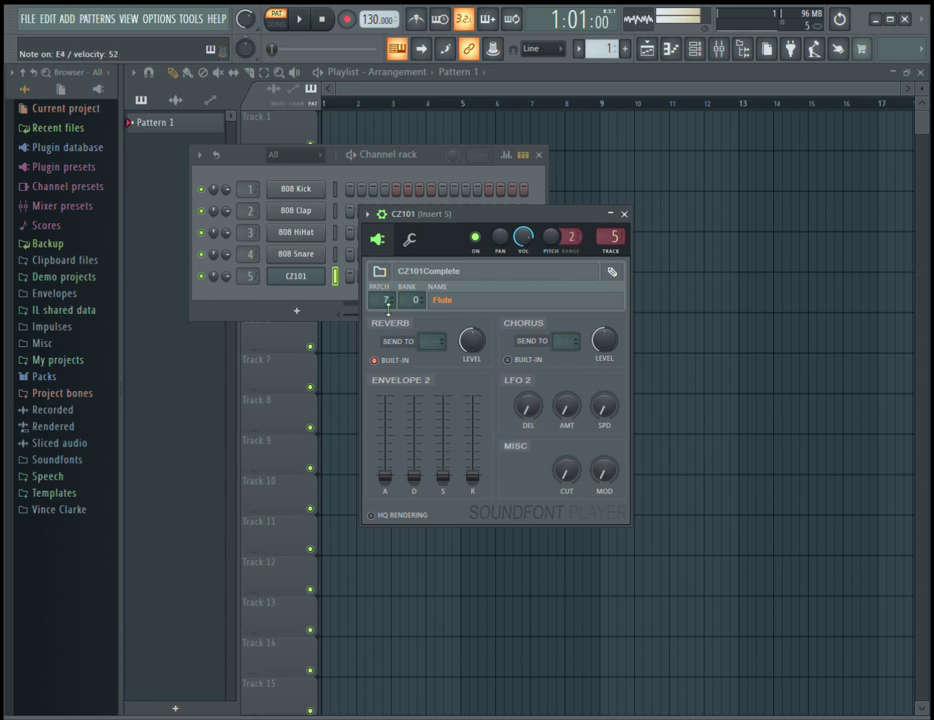
{"action": "scroll", "coordinate": [387, 309], "scroll_direction": "up", "scroll_amount": 1}
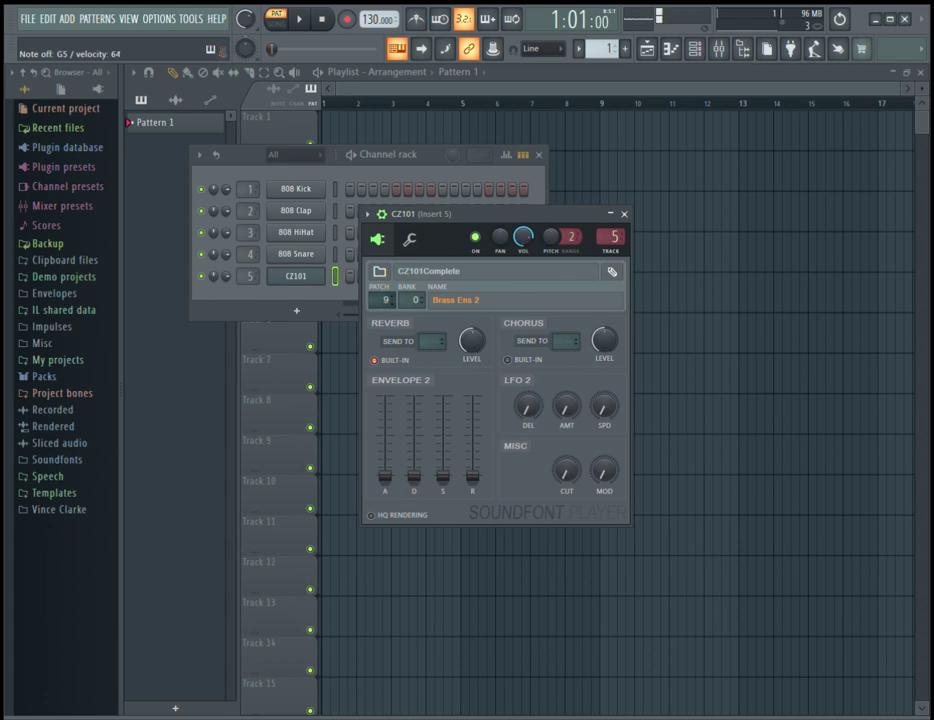
Audition the next patches in bank 0, from patch 10, Vibraphone, up to patch 15, Whistle.
{"action": "scroll", "coordinate": [385, 305], "scroll_direction": "up", "scroll_amount": 1}
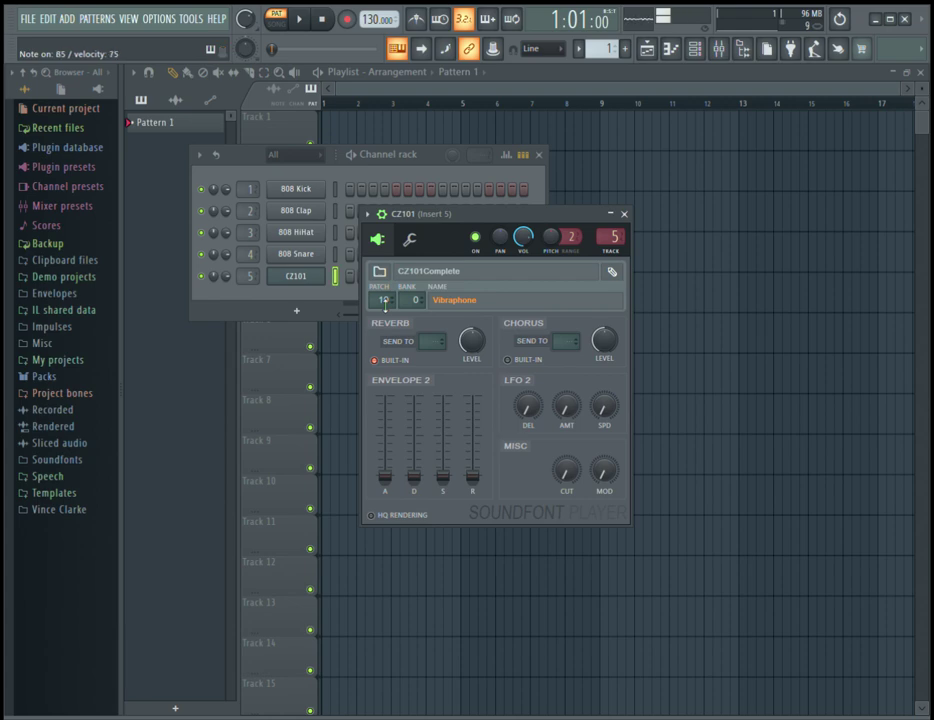
{"action": "scroll", "coordinate": [385, 305], "scroll_direction": "up", "scroll_amount": 1}
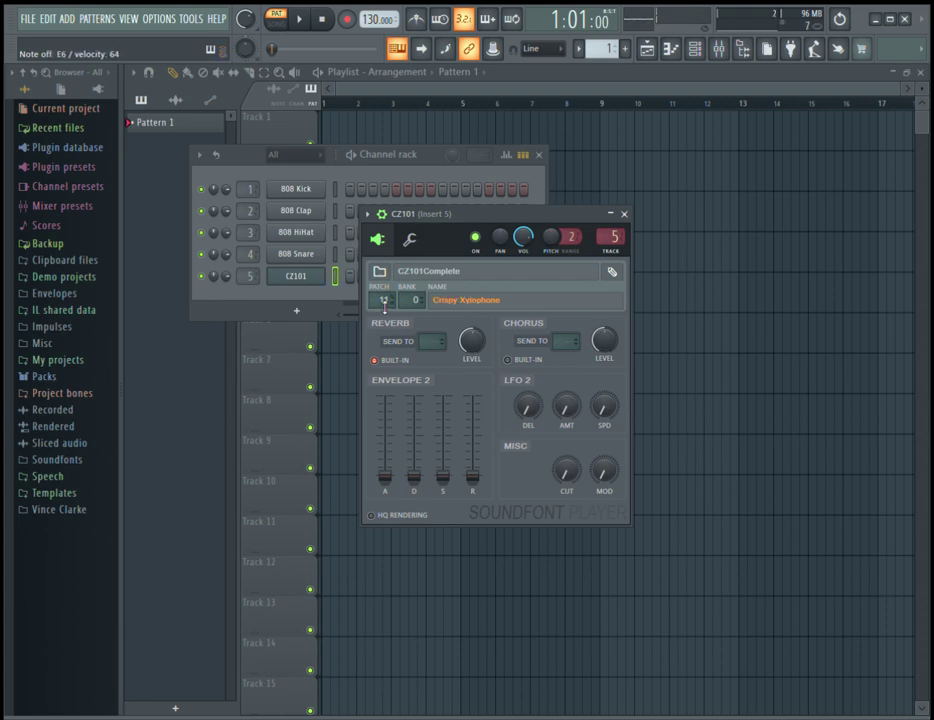
{"action": "scroll", "coordinate": [385, 305], "scroll_direction": "up", "scroll_amount": 1}
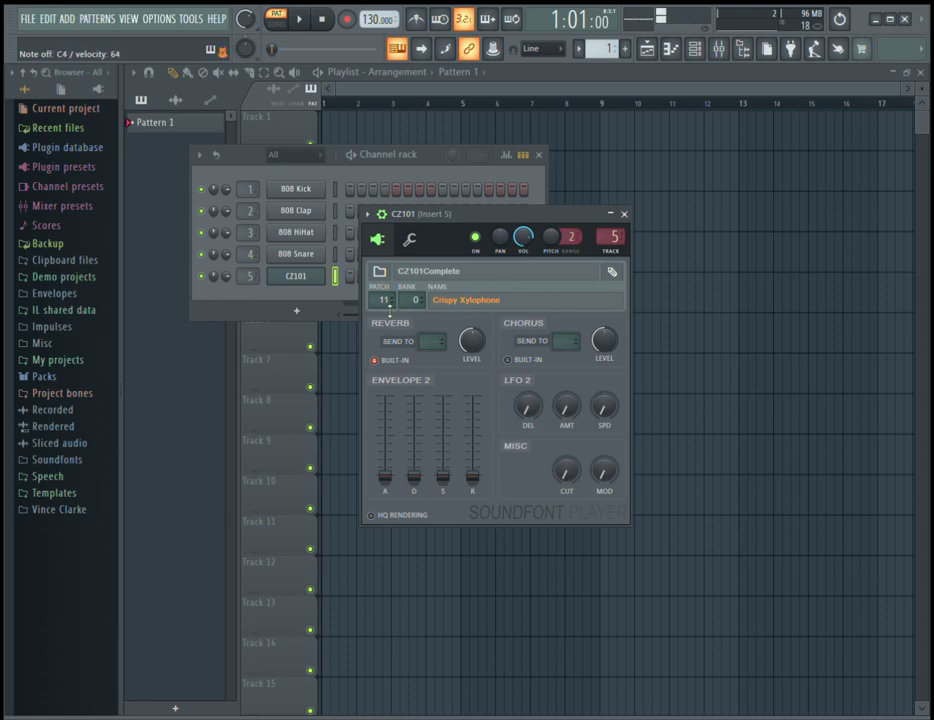
{"action": "scroll", "coordinate": [383, 300], "scroll_direction": "up", "scroll_amount": 1}
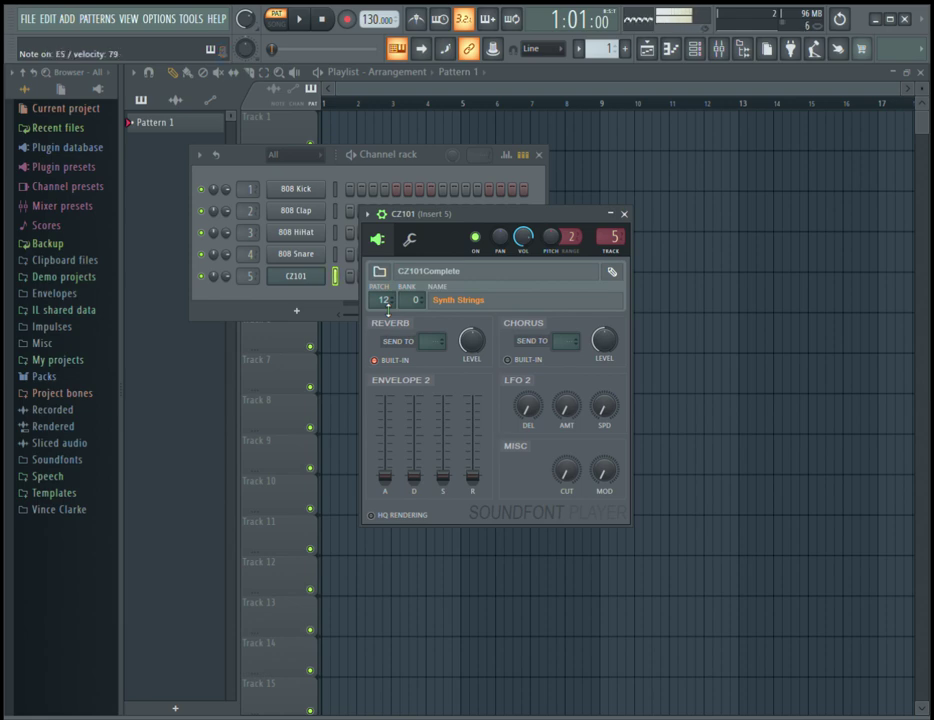
{"action": "left_click", "coordinate": [387, 303]}
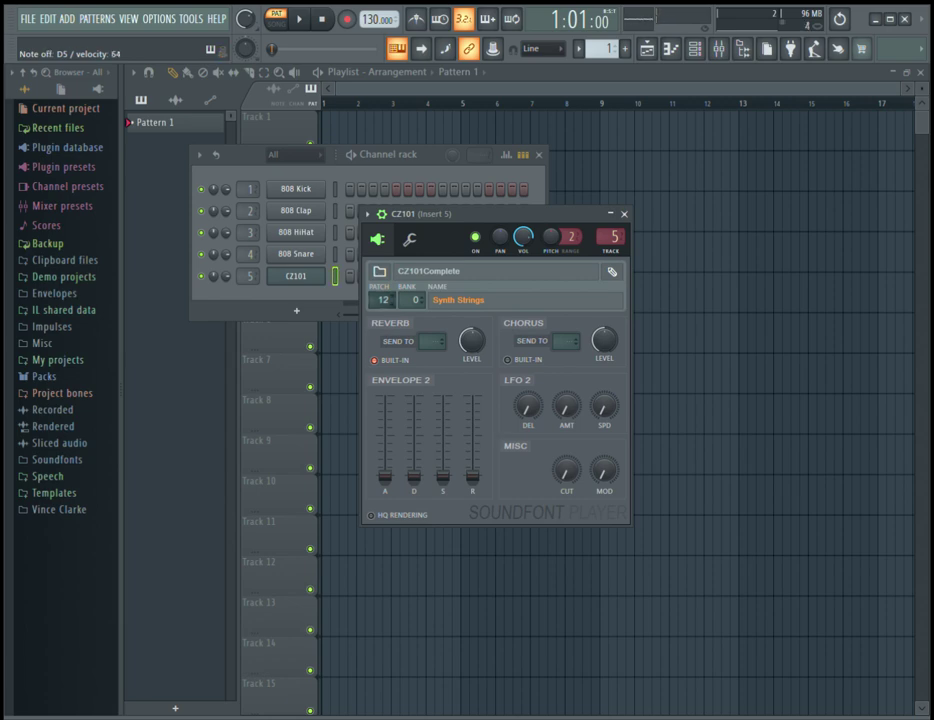
{"action": "left_click_drag", "start_coordinate": [387, 303], "coordinate": [388, 309]}
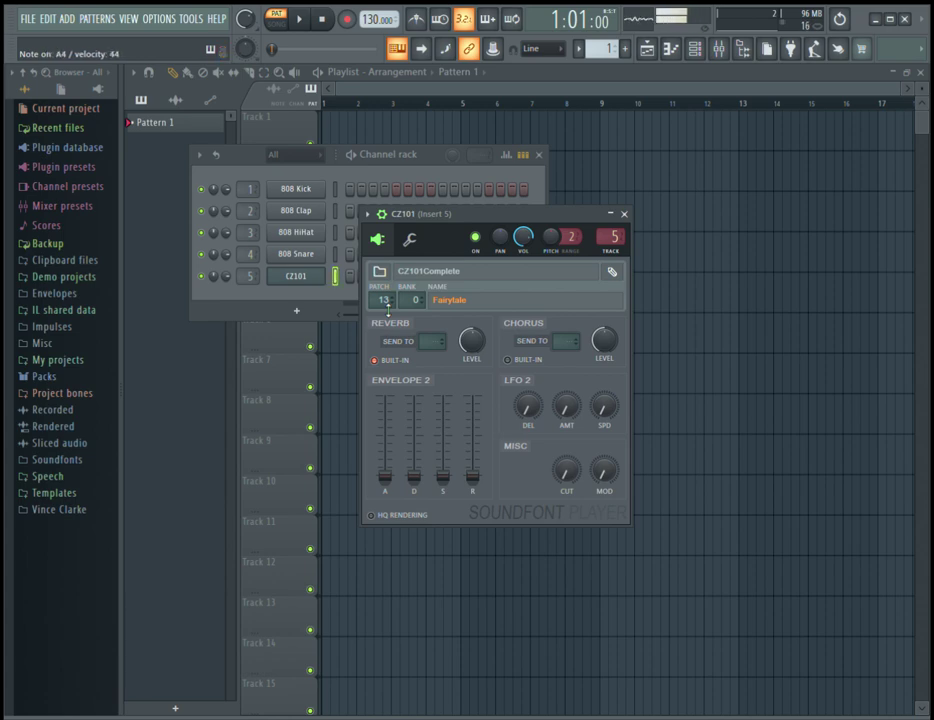
{"action": "mouse_move", "coordinate": [387, 305]}
{"action": "left_mouse_down"}
{"action": "mouse_move", "coordinate": [387, 292]}
{"action": "mouse_move", "coordinate": [386, 322]}
{"action": "mouse_move", "coordinate": [384, 308]}
{"action": "left_mouse_up"}
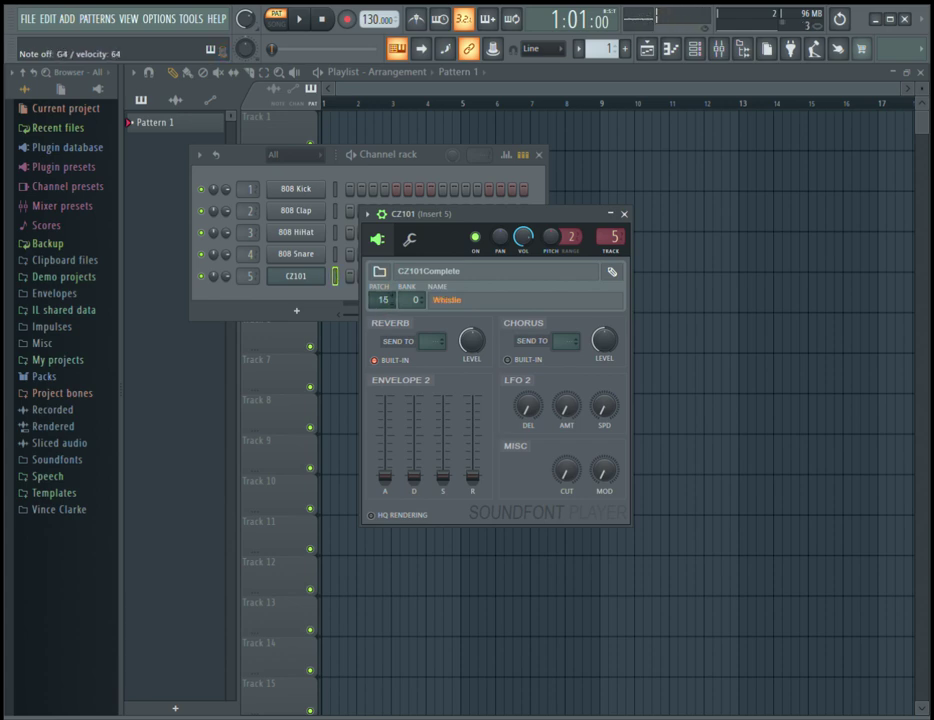
Continue auditioning upward past Whistle, through Perc Bass, Ayee and Rasp Bass, to patch 20, Bass Distort.
{"action": "scroll", "coordinate": [383, 310], "scroll_direction": "up", "scroll_amount": 1}
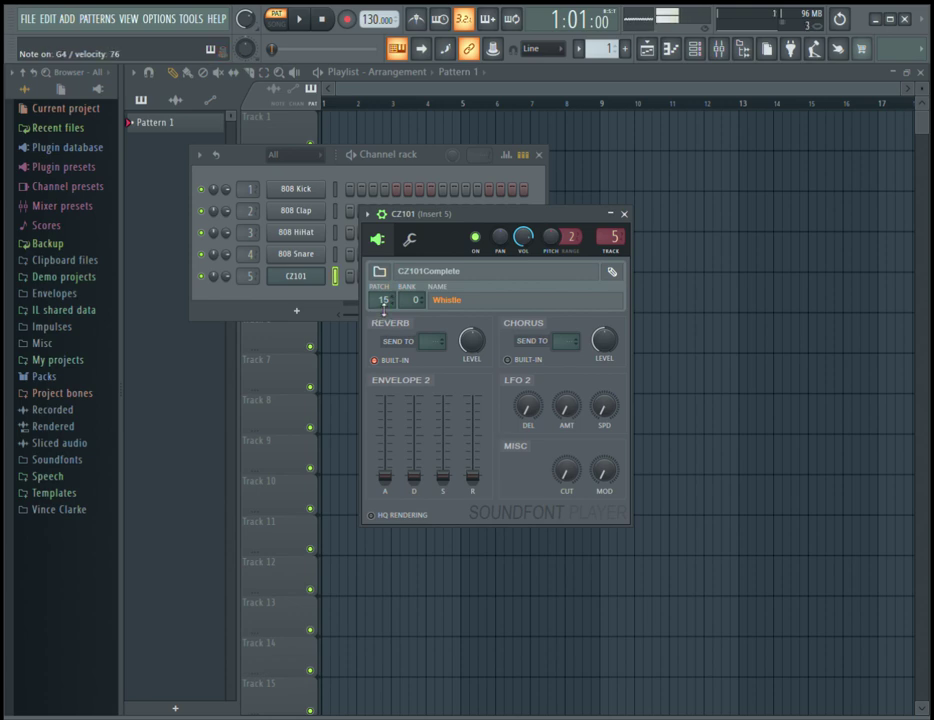
{"action": "scroll", "coordinate": [383, 310], "scroll_direction": "up", "scroll_amount": 1}
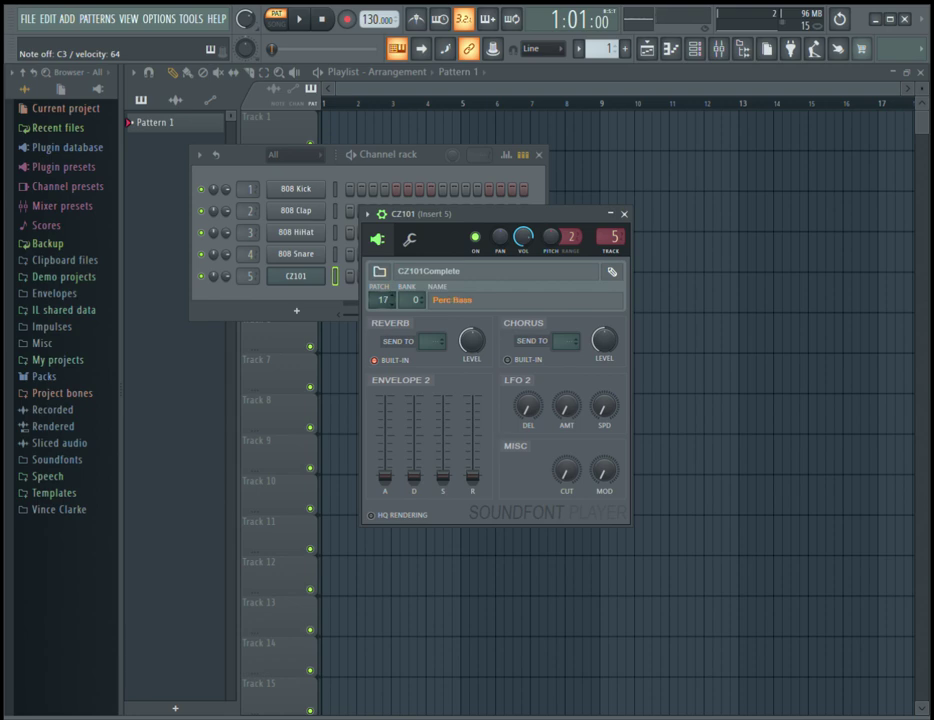
{"action": "scroll", "coordinate": [382, 302], "scroll_direction": "up", "scroll_amount": 1}
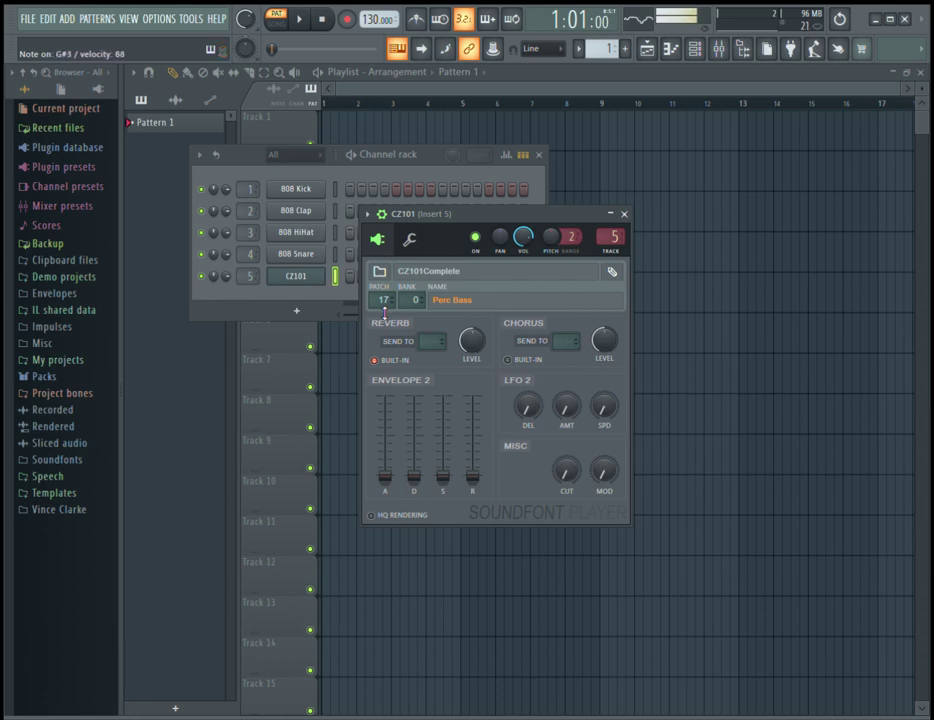
{"action": "scroll", "coordinate": [386, 306], "scroll_direction": "up", "scroll_amount": 1}
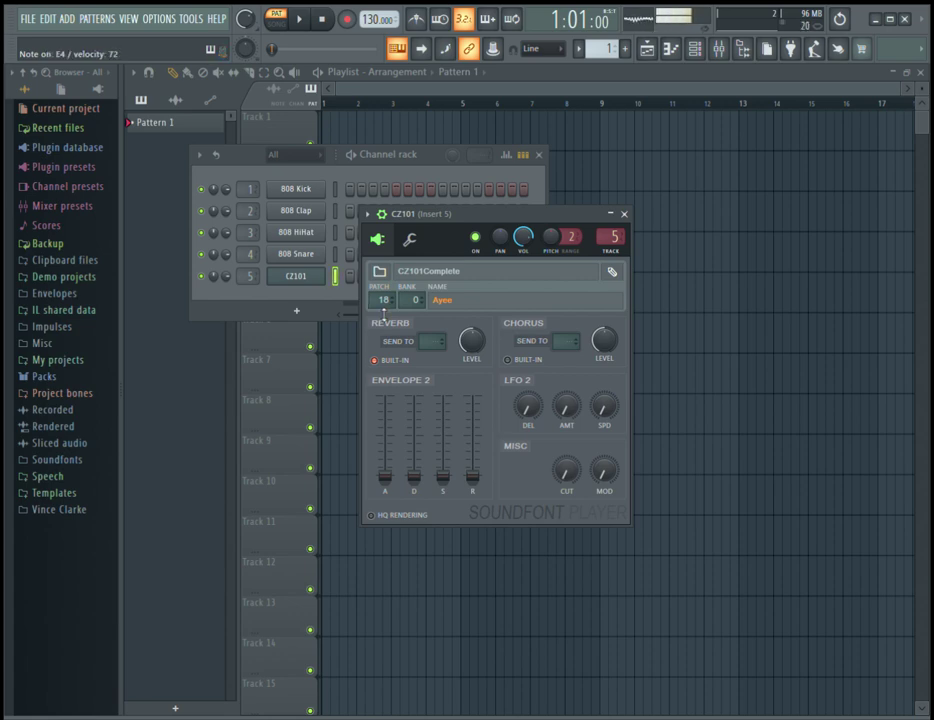
{"action": "scroll", "coordinate": [383, 313], "scroll_direction": "up", "scroll_amount": 1}
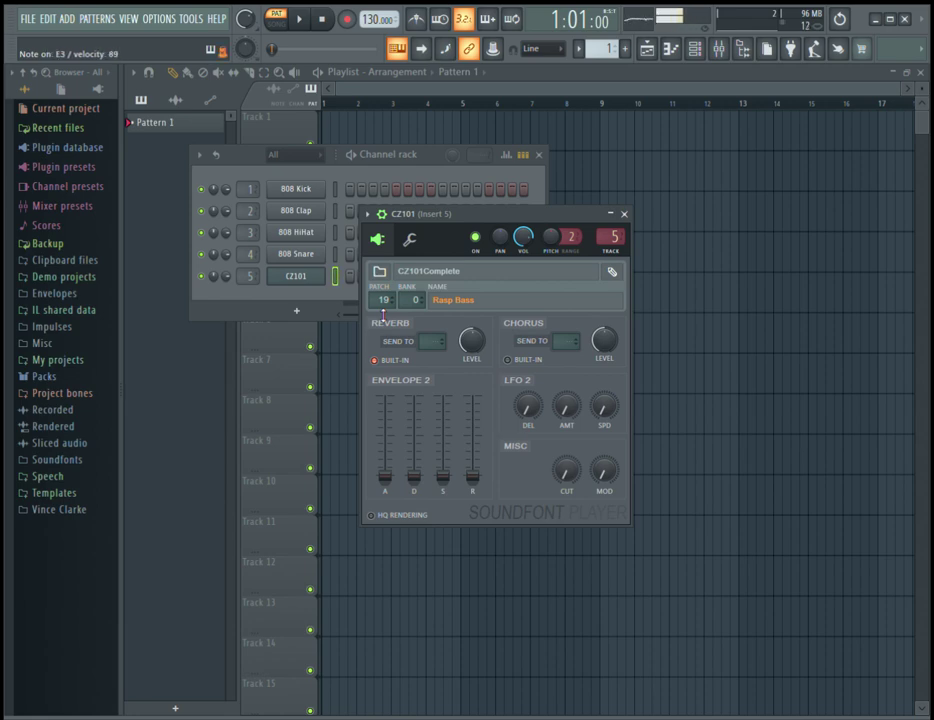
{"action": "mouse_move", "coordinate": [383, 299]}
{"action": "left_mouse_down"}
{"action": "mouse_move", "coordinate": [383, 320]}
{"action": "mouse_move", "coordinate": [388, 313]}
{"action": "left_mouse_up"}
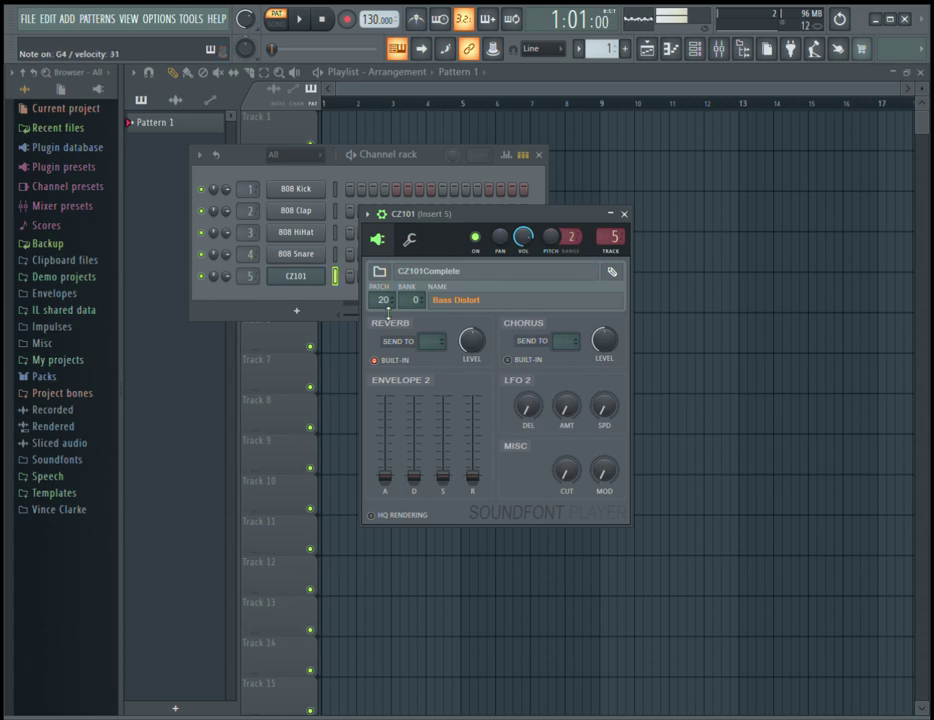
Audition the synth patches after Bass Distort, including Synth Accord and Nasal Synth, up to patch 25, Toy Synth.
{"action": "scroll", "coordinate": [386, 305], "scroll_direction": "up", "scroll_amount": 1}
{"action": "scroll", "coordinate": [386, 310], "scroll_direction": "up", "scroll_amount": 1}
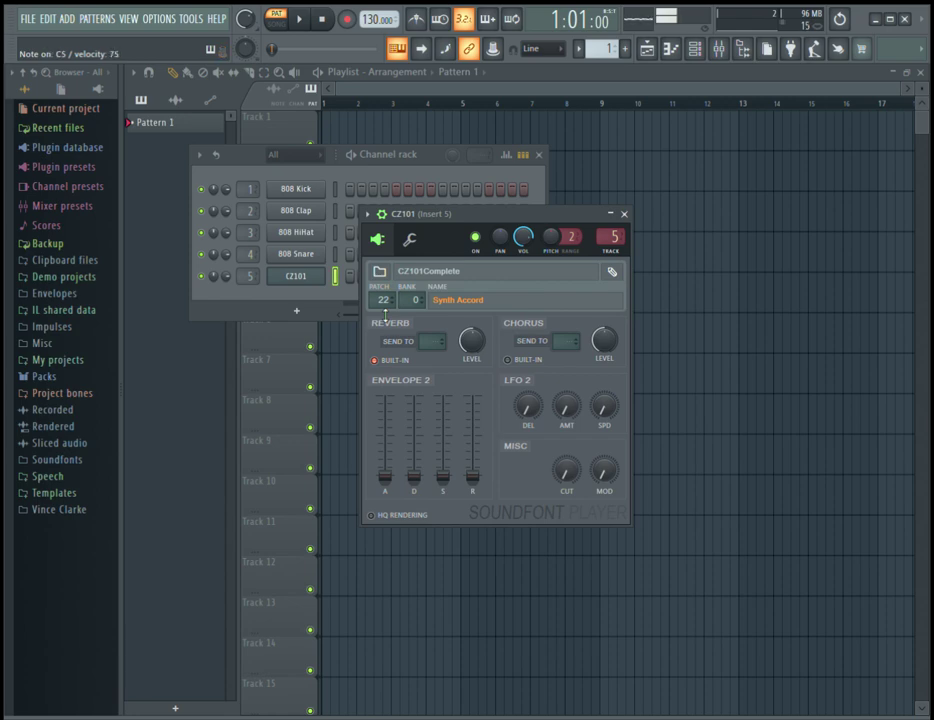
{"action": "scroll", "coordinate": [385, 310], "scroll_direction": "up", "scroll_amount": 1}
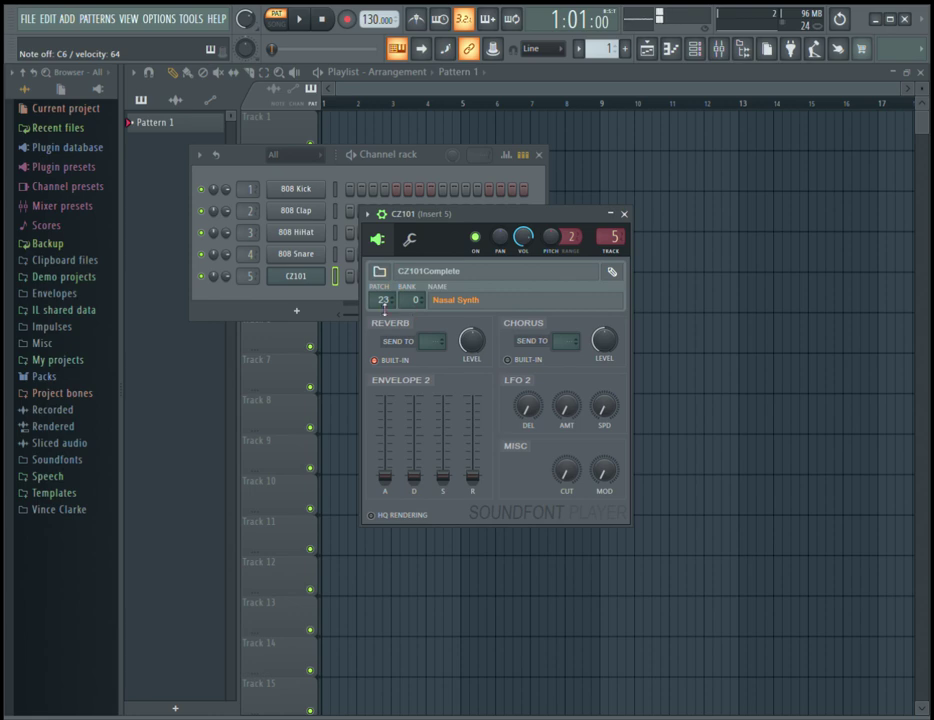
{"action": "scroll", "coordinate": [386, 309], "scroll_direction": "up", "scroll_amount": 1}
{"action": "scroll", "coordinate": [383, 310], "scroll_direction": "up", "scroll_amount": 1}
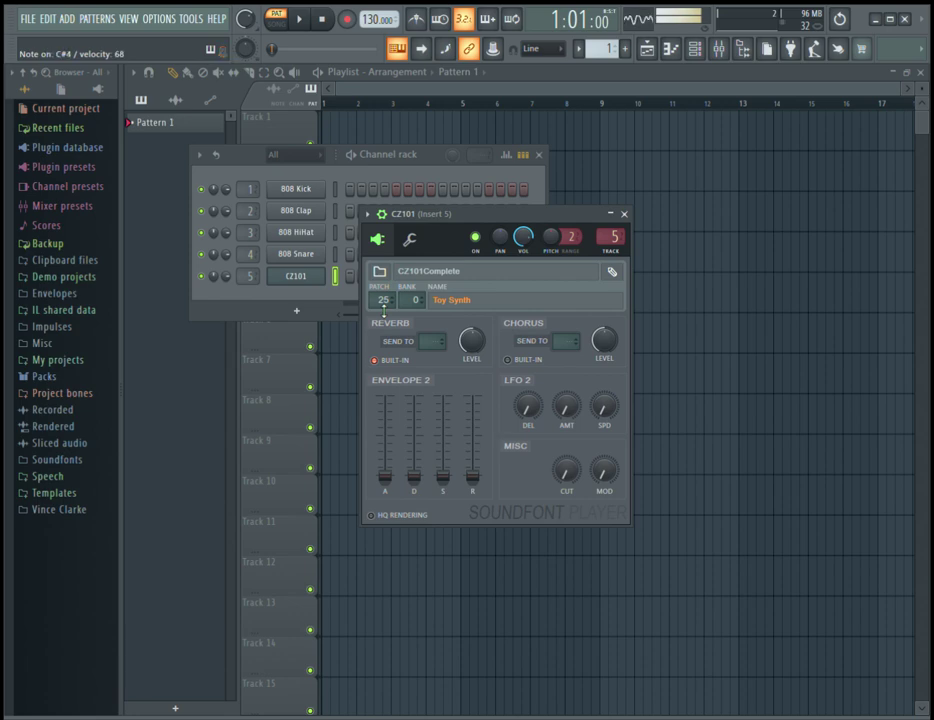
Audition patches 26 to 30 in turn: Nasal Bass, Piano, Rasp Brass, Bass Harp and Pan Flute.
{"action": "scroll", "coordinate": [383, 307], "scroll_direction": "up", "scroll_amount": 1}
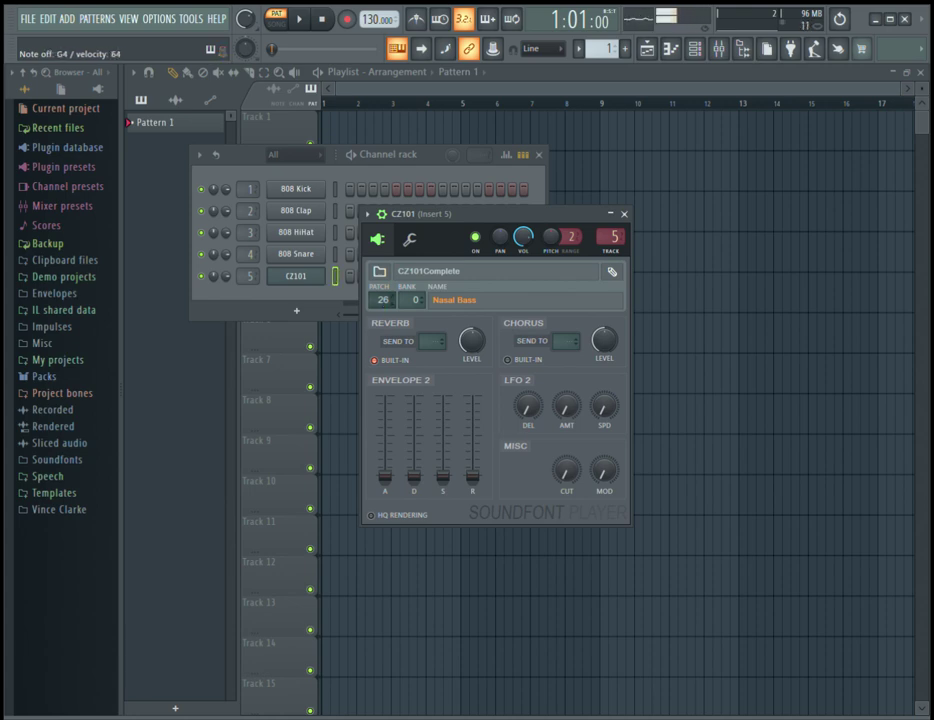
{"action": "scroll", "coordinate": [383, 311], "scroll_direction": "up", "scroll_amount": 1}
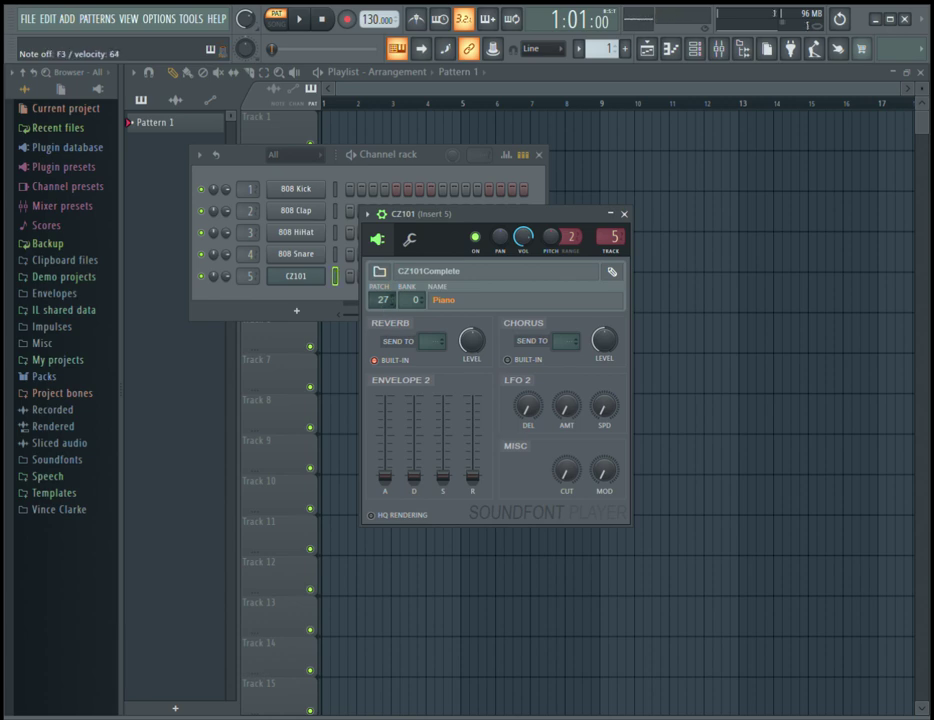
{"action": "scroll", "coordinate": [384, 310], "scroll_direction": "up", "scroll_amount": 1}
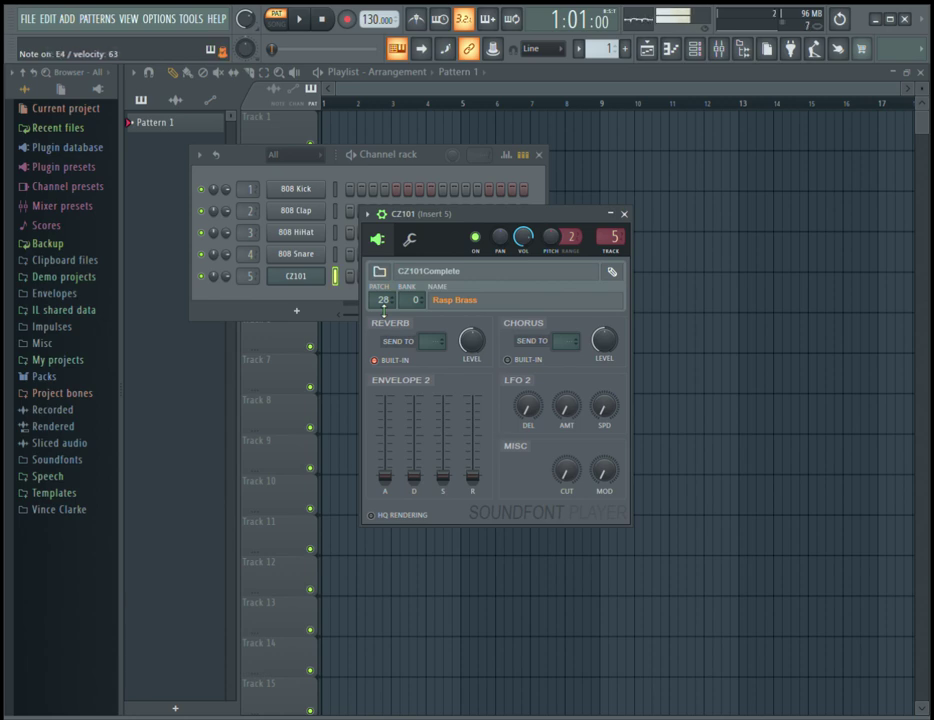
{"action": "scroll", "coordinate": [383, 308], "scroll_direction": "up", "scroll_amount": 1}
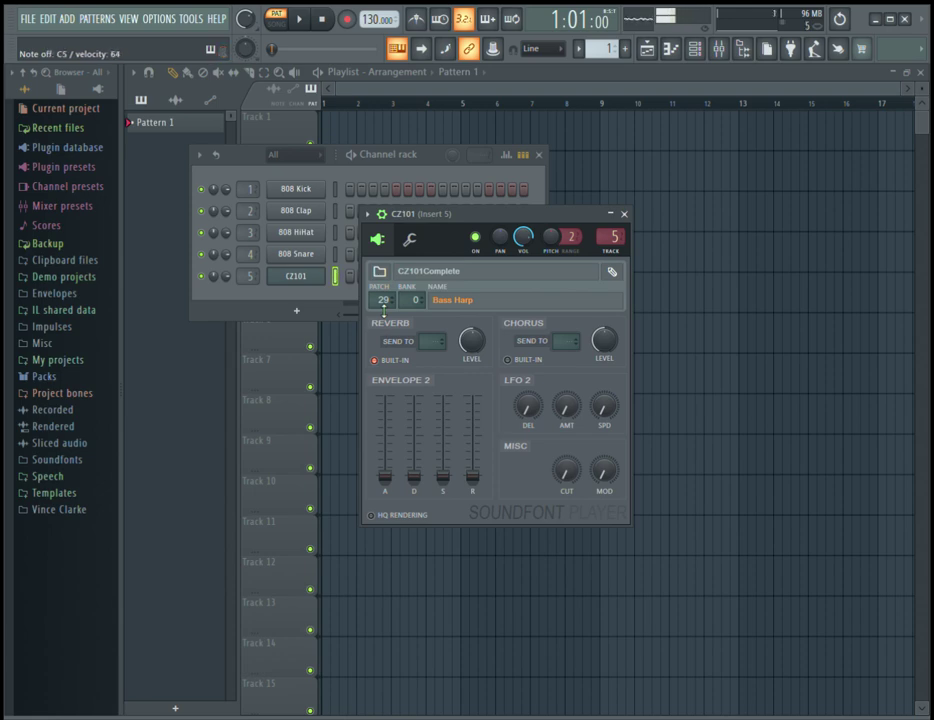
{"action": "scroll", "coordinate": [383, 300], "scroll_direction": "up", "scroll_amount": 1}
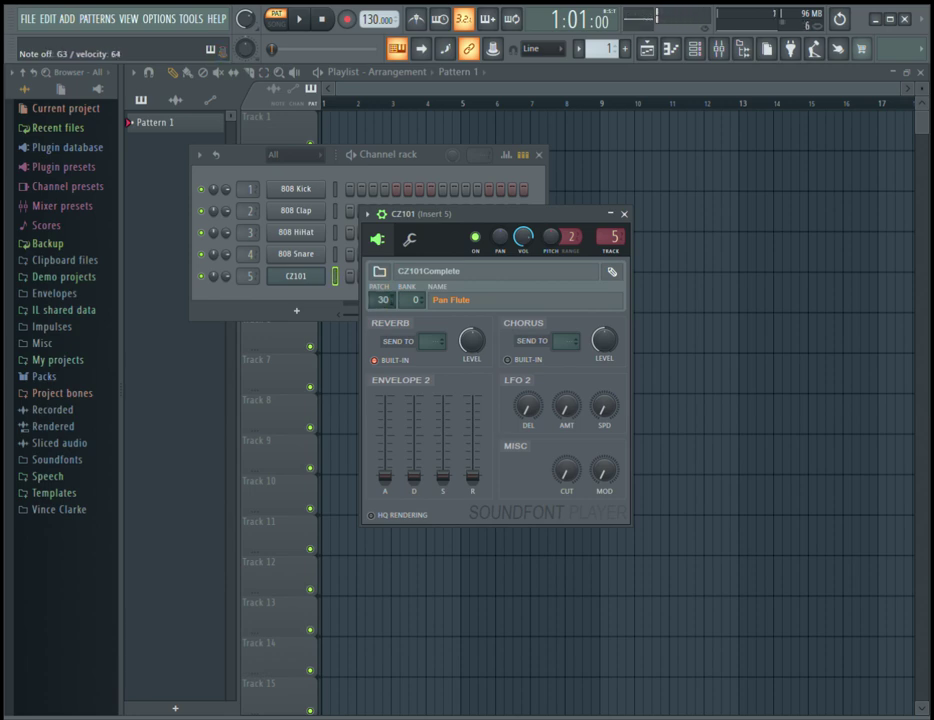
Audition the patches past Pan Flute, skip ahead to patch 38, Violin v2, and go back to audition up to patch 37, Trumpet v2.
{"action": "scroll", "coordinate": [382, 300], "scroll_direction": "up", "scroll_amount": 1}
{"action": "scroll", "coordinate": [383, 302], "scroll_direction": "up", "scroll_amount": 1}
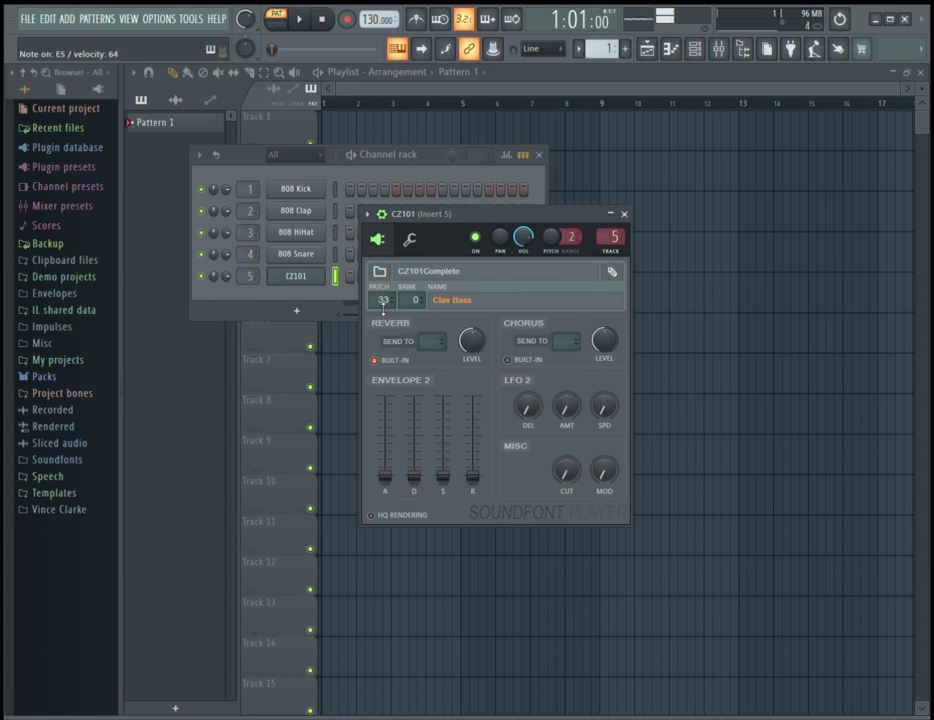
{"action": "scroll", "coordinate": [382, 305], "scroll_direction": "up", "scroll_amount": 5}
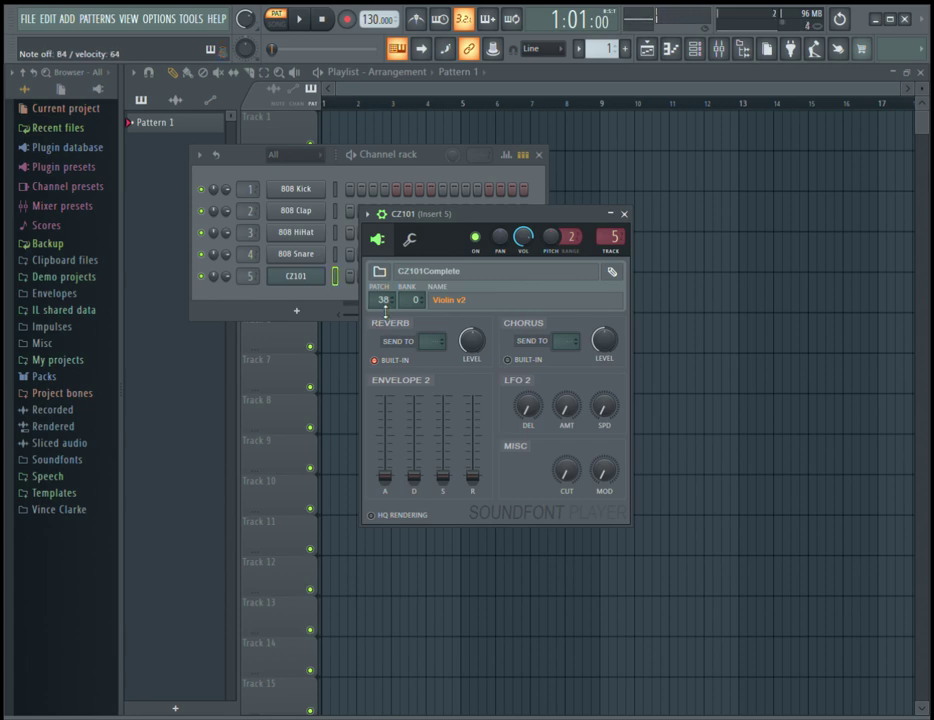
{"action": "scroll", "coordinate": [382, 305], "scroll_direction": "down", "scroll_amount": 4}
{"action": "scroll", "coordinate": [382, 305], "scroll_direction": "up", "scroll_amount": 1}
{"action": "scroll", "coordinate": [382, 300], "scroll_direction": "up", "scroll_amount": 2}
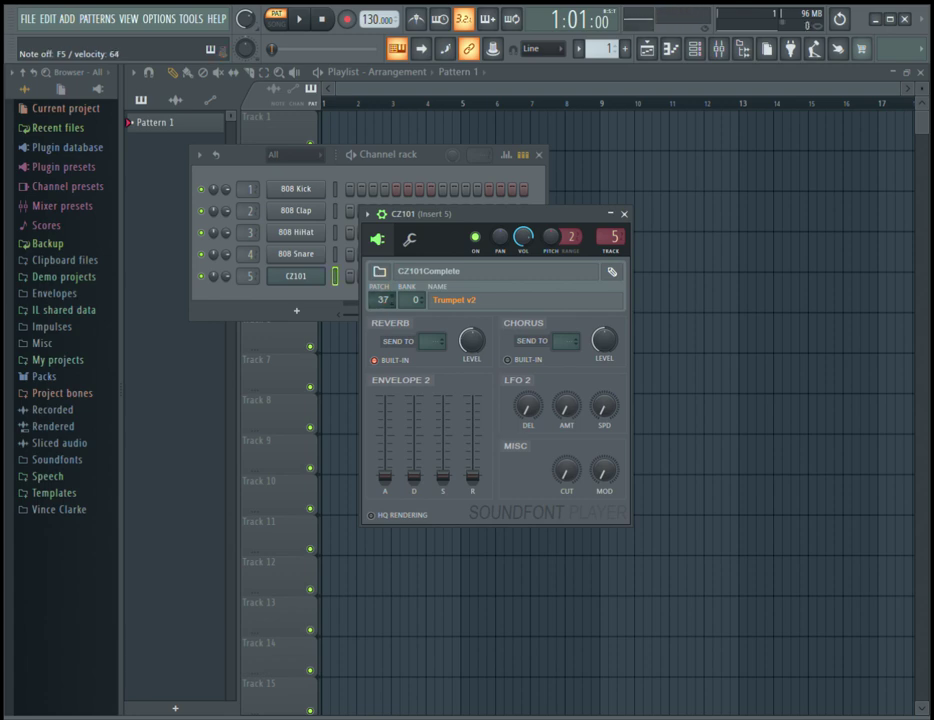
Audition the remaining v2 patches after Trumpet v2, advancing to patch 46, Crispy Xylophone v2.
{"action": "scroll", "coordinate": [382, 300], "scroll_direction": "up", "scroll_amount": 1}
{"action": "scroll", "coordinate": [382, 300], "scroll_direction": "up", "scroll_amount": 1}
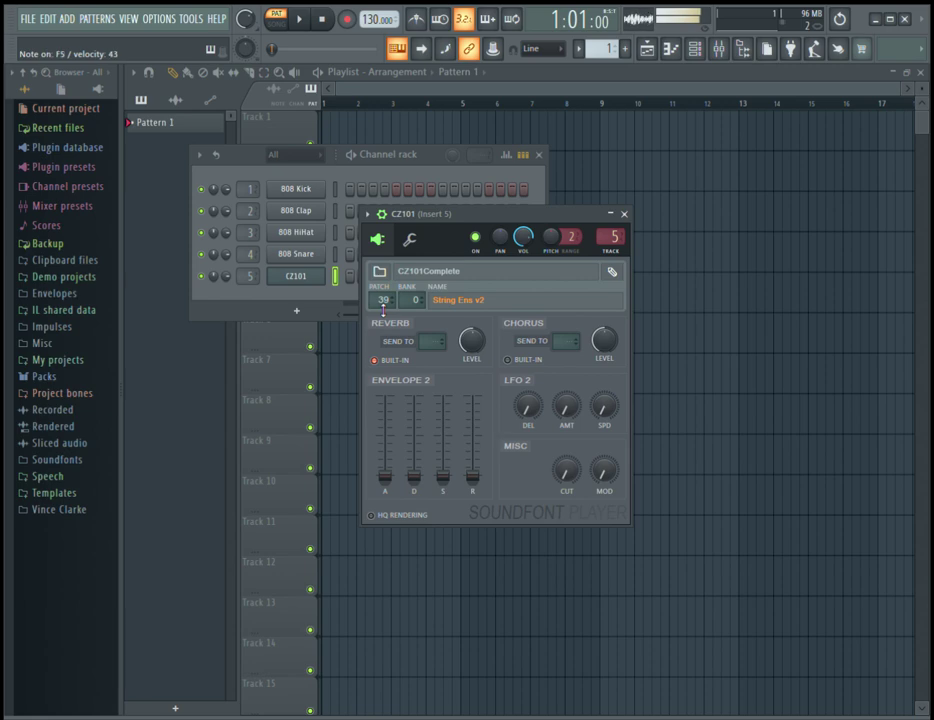
{"action": "scroll", "coordinate": [383, 300], "scroll_direction": "up", "scroll_amount": 1}
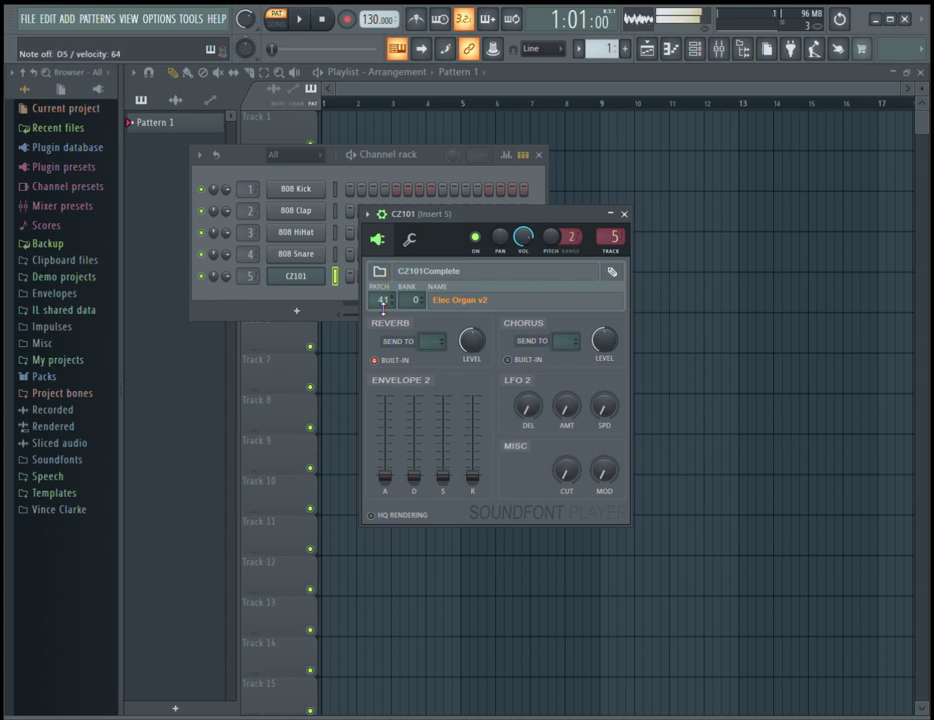
{"action": "scroll", "coordinate": [383, 306], "scroll_direction": "up", "scroll_amount": 1}
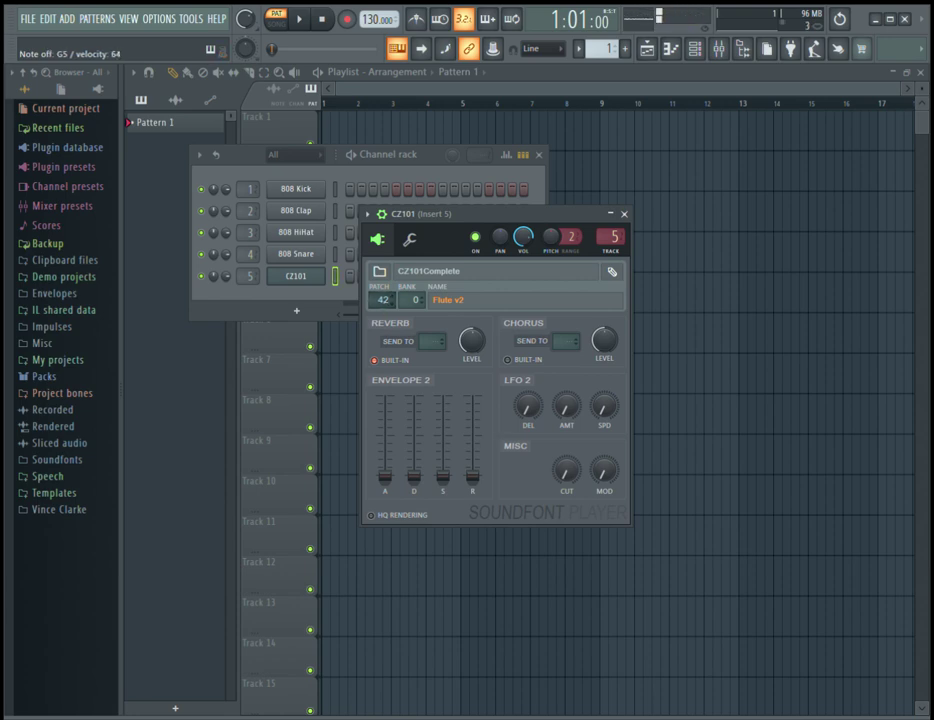
{"action": "scroll", "coordinate": [383, 306], "scroll_direction": "up", "scroll_amount": 1}
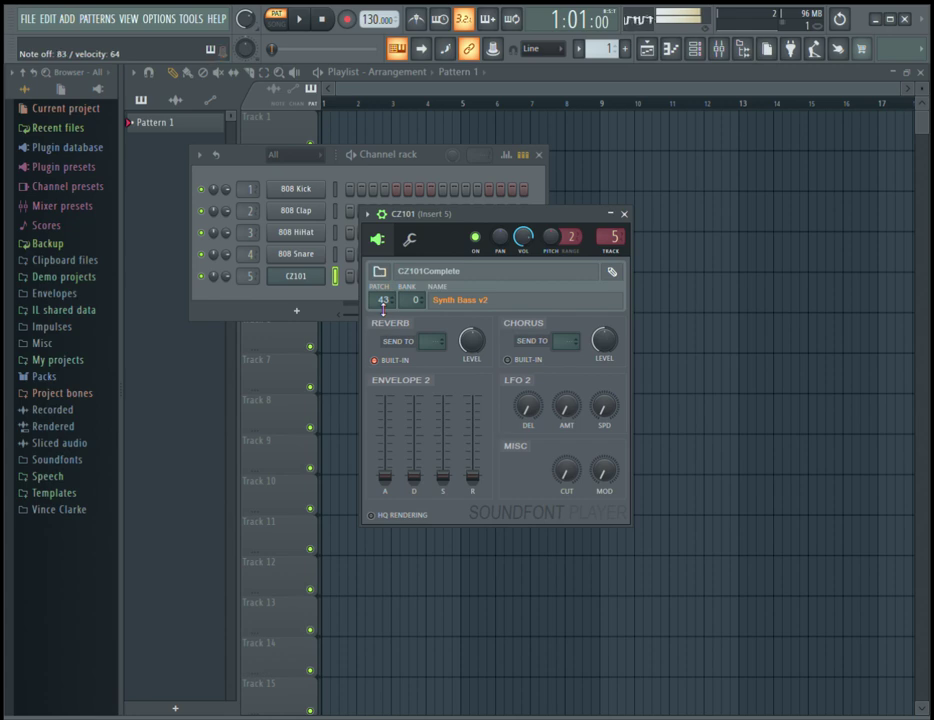
{"action": "scroll", "coordinate": [383, 306], "scroll_direction": "up", "scroll_amount": 1}
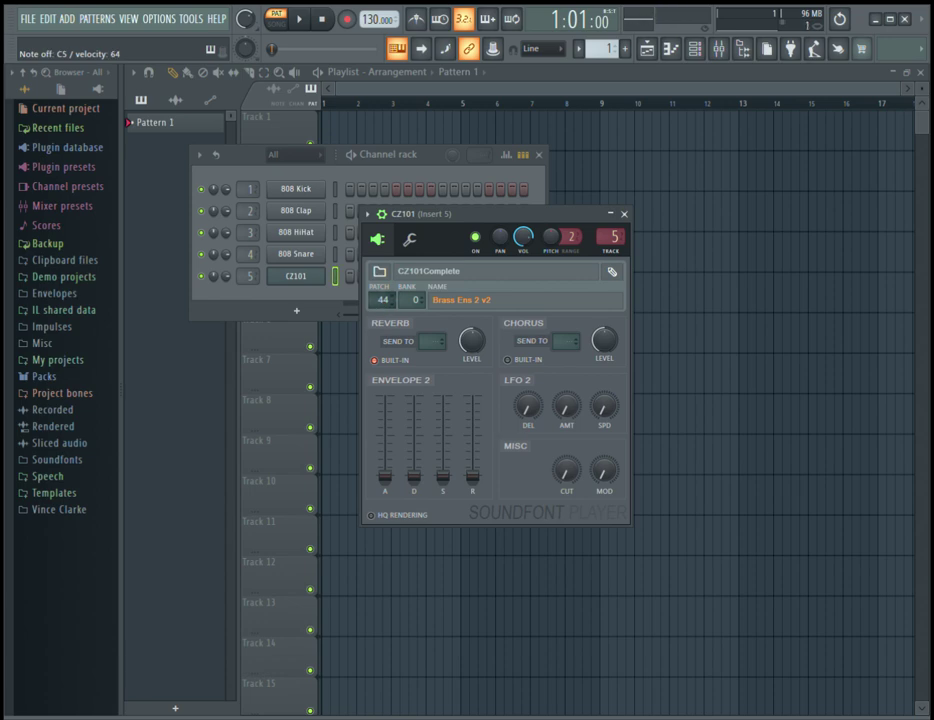
{"action": "scroll", "coordinate": [383, 306], "scroll_direction": "up", "scroll_amount": 2}
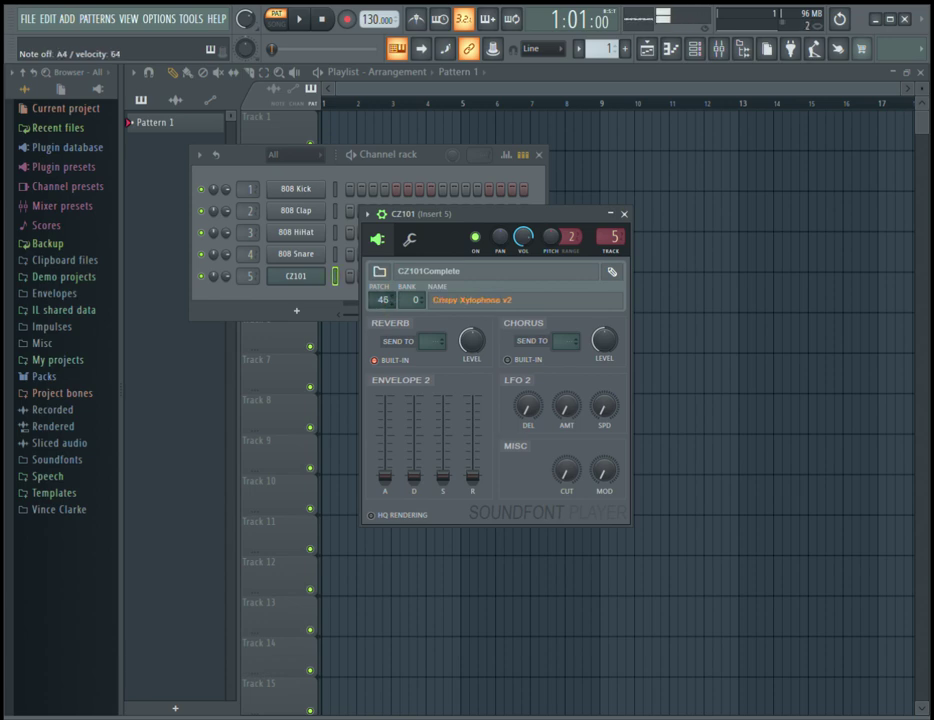
Audition Synth Strings v2 and Accordion v2, then skip ahead through Nasal Synth v2 and Whistles to patch 80, Big Brass.
{"action": "scroll", "coordinate": [383, 306], "scroll_direction": "up", "scroll_amount": 1}
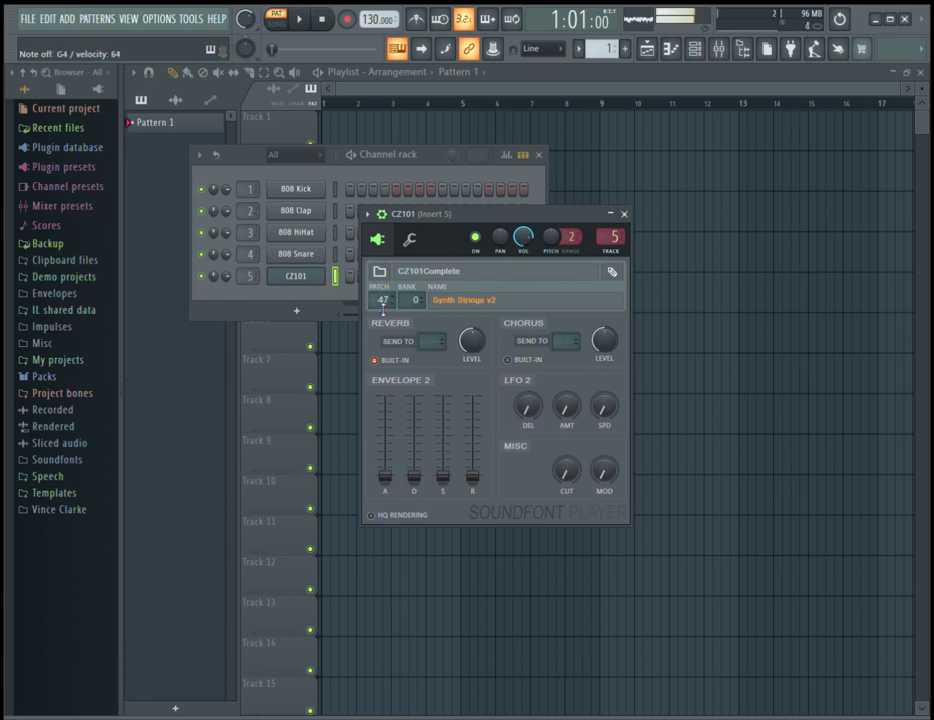
{"action": "scroll", "coordinate": [383, 306], "scroll_direction": "up", "scroll_amount": 2}
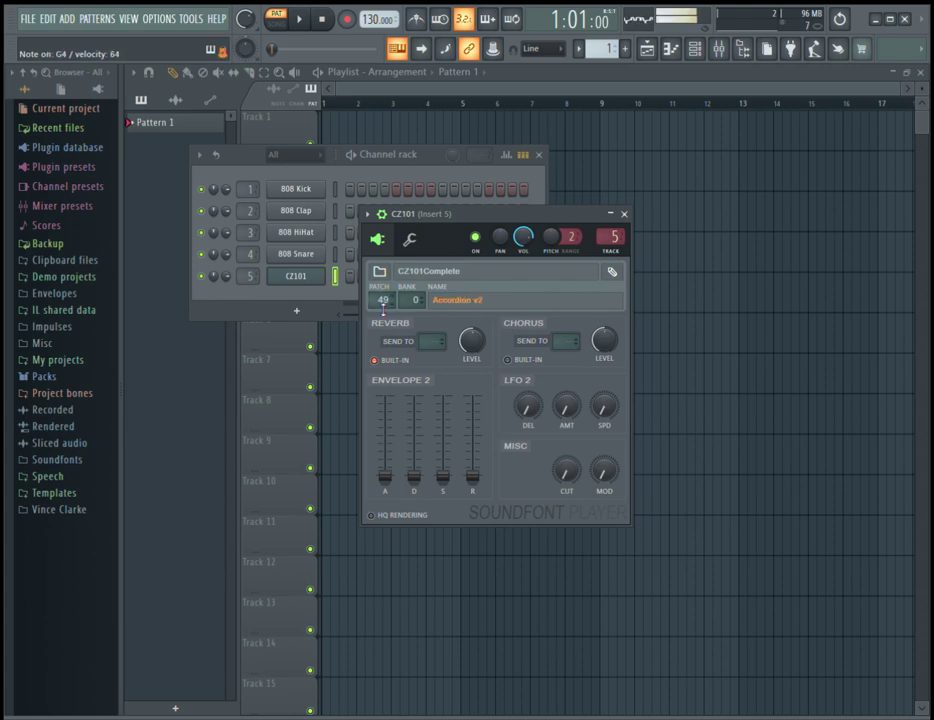
{"action": "scroll", "coordinate": [383, 306], "scroll_direction": "up", "scroll_amount": 9}
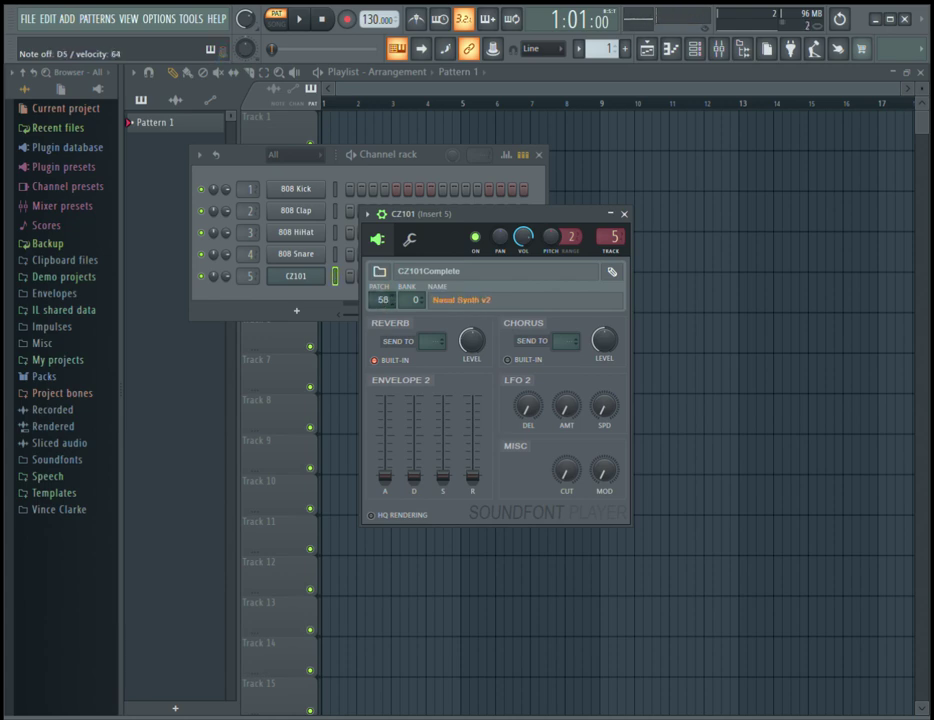
{"action": "scroll", "coordinate": [383, 306], "scroll_direction": "up", "scroll_amount": 20}
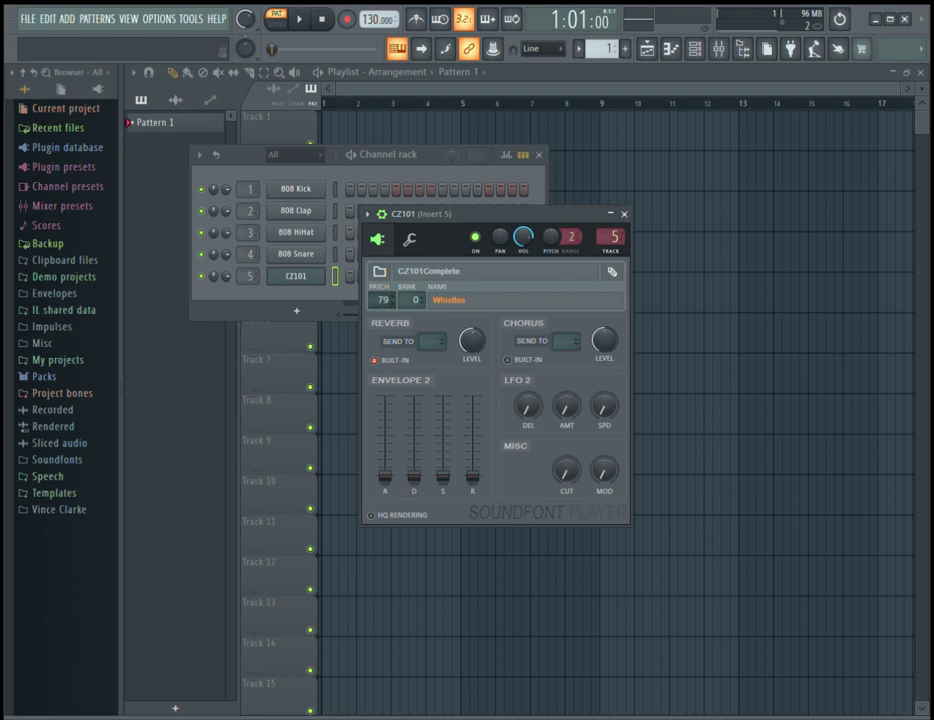
{"action": "scroll", "coordinate": [383, 300], "scroll_direction": "up", "scroll_amount": 1}
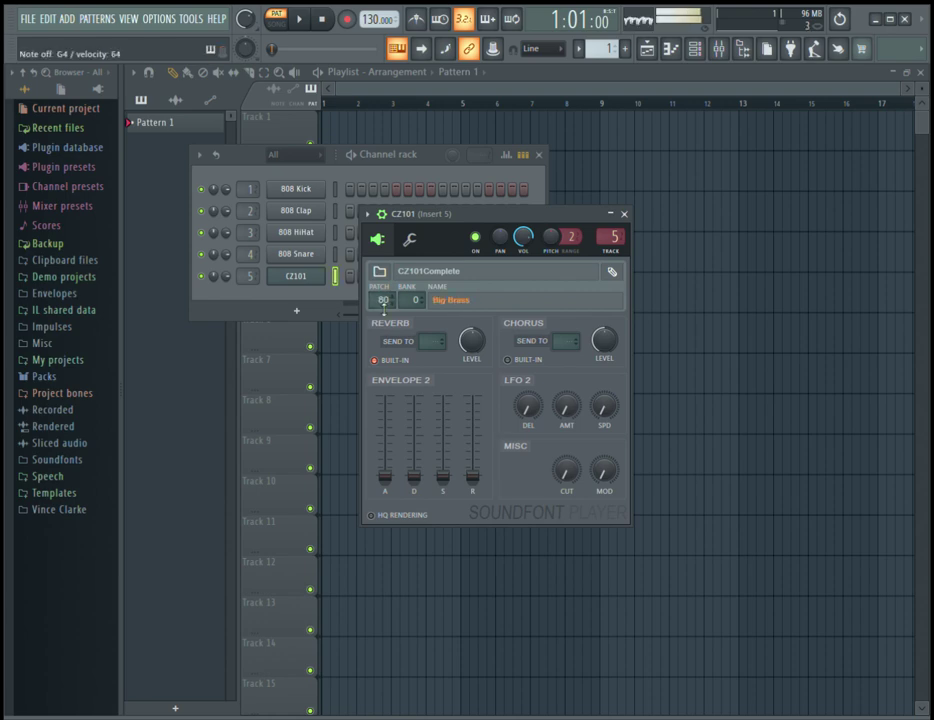
Audition the patches backwards from Big Brass, including Big Organ, Piano Strings and Xylophone Echo, down to patch 69, Fairytale 2 v2.
{"action": "scroll", "coordinate": [383, 302], "scroll_direction": "down", "scroll_amount": 1}
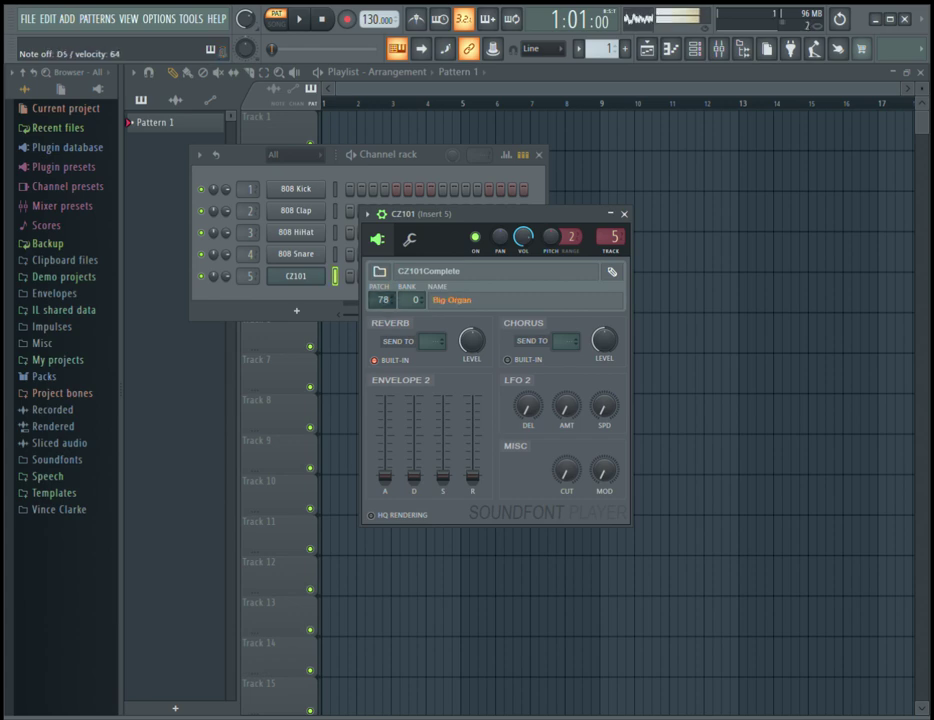
{"action": "scroll", "coordinate": [383, 303], "scroll_direction": "down", "scroll_amount": 1}
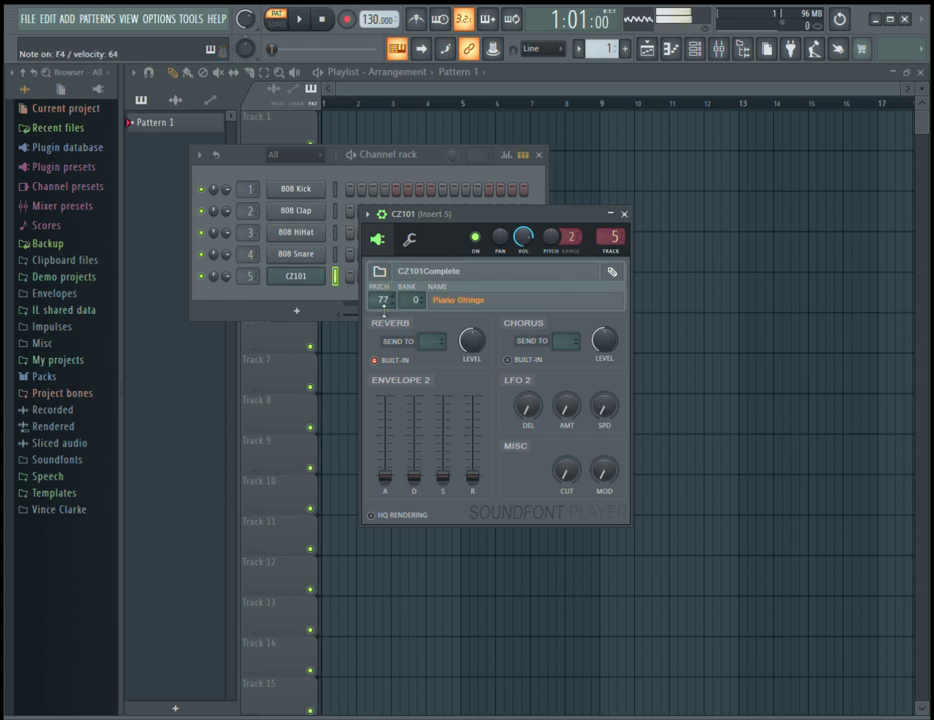
{"action": "scroll", "coordinate": [383, 303], "scroll_direction": "down", "scroll_amount": 2}
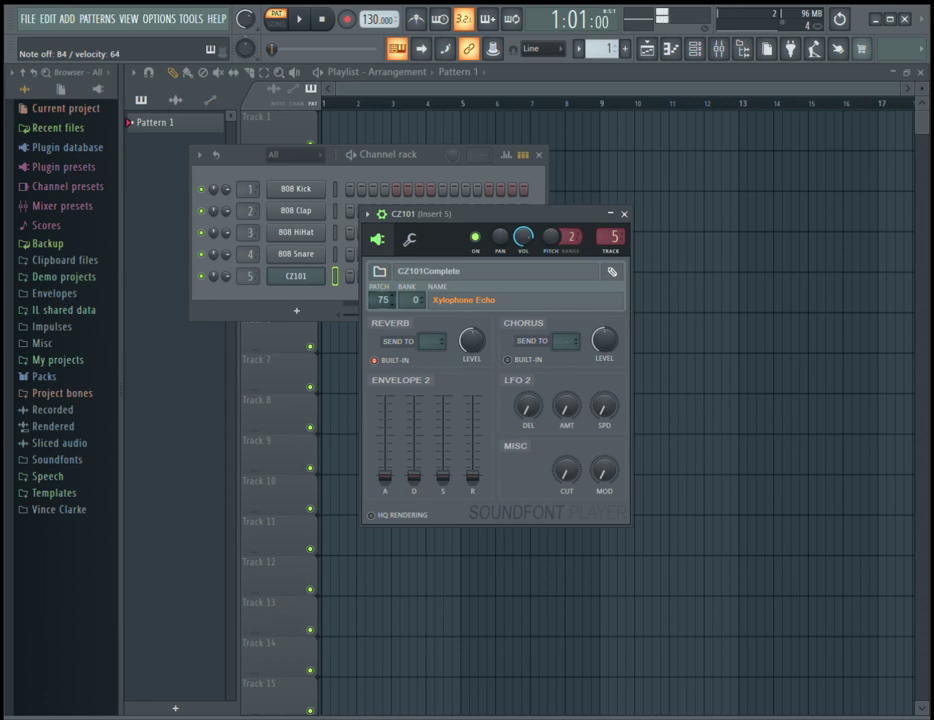
{"action": "scroll", "coordinate": [383, 303], "scroll_direction": "down", "scroll_amount": 2}
{"action": "scroll", "coordinate": [388, 305], "scroll_direction": "down", "scroll_amount": 2}
{"action": "scroll", "coordinate": [388, 305], "scroll_direction": "down", "scroll_amount": 2}
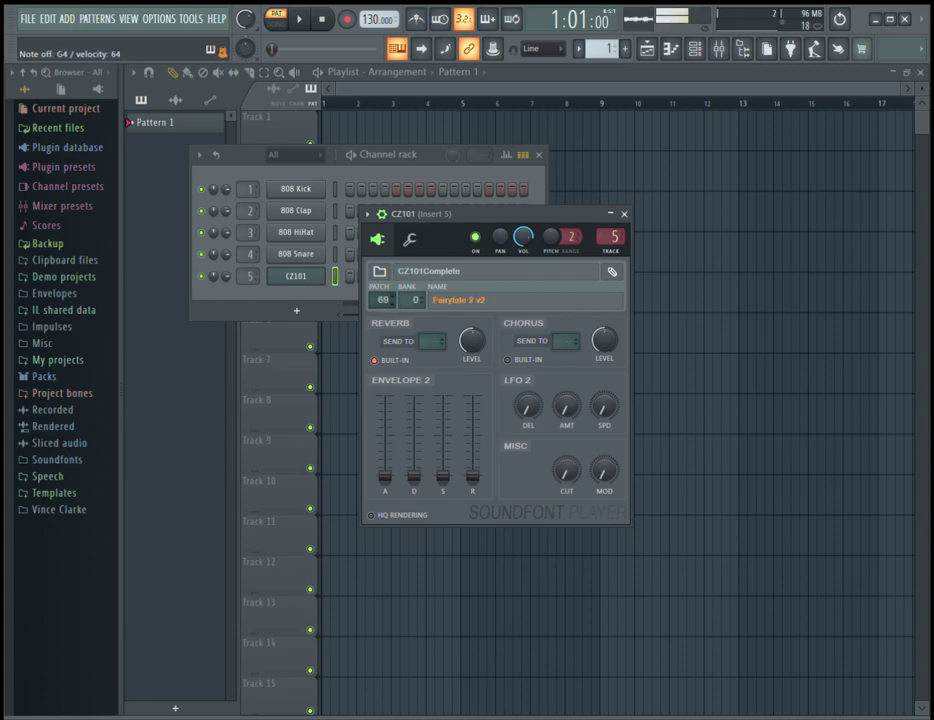
Audition the patches around Fairytale 2 v2, including Perc Flute v2, Harmon Bass v2 and Clav Bass v2, ending on patch 66, Rasp Accord v2.
{"action": "scroll", "coordinate": [388, 306], "scroll_direction": "up", "scroll_amount": 1}
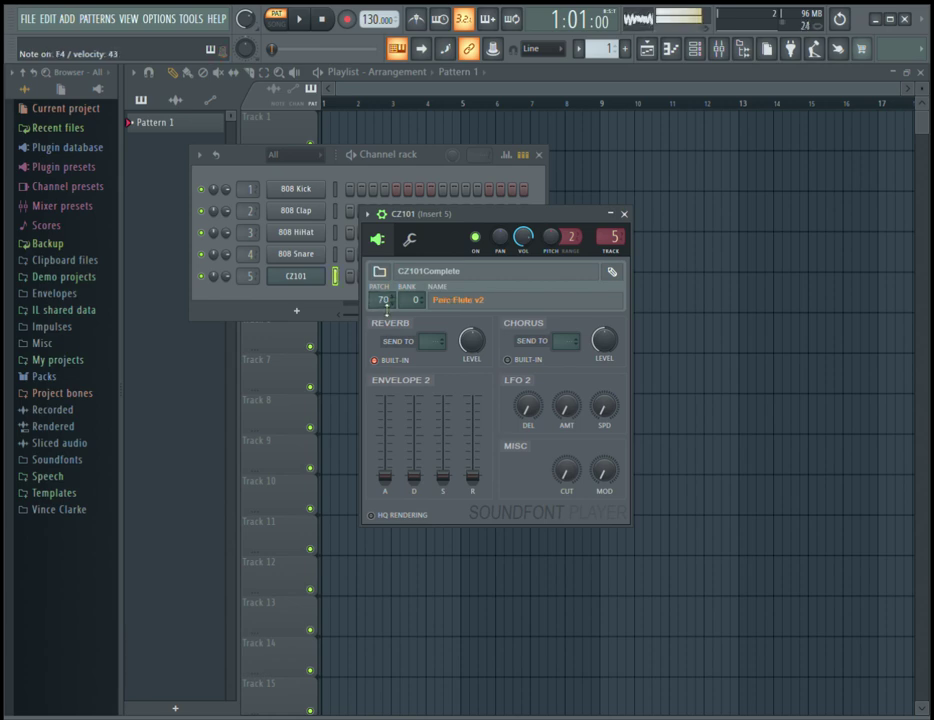
{"action": "scroll", "coordinate": [386, 306], "scroll_direction": "down", "scroll_amount": 1}
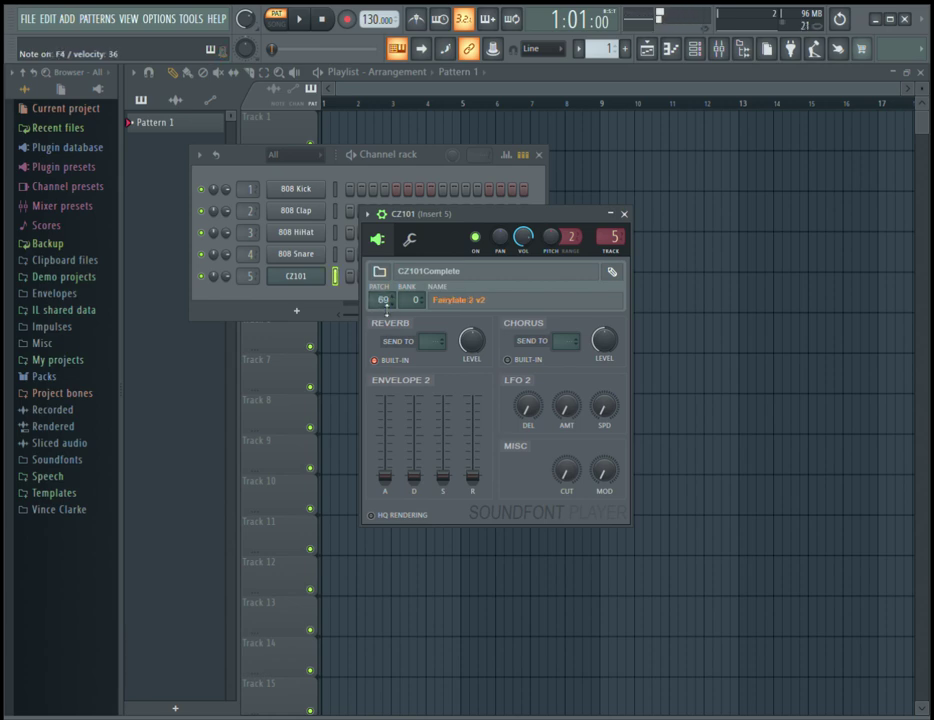
{"action": "scroll", "coordinate": [386, 306], "scroll_direction": "down", "scroll_amount": 2}
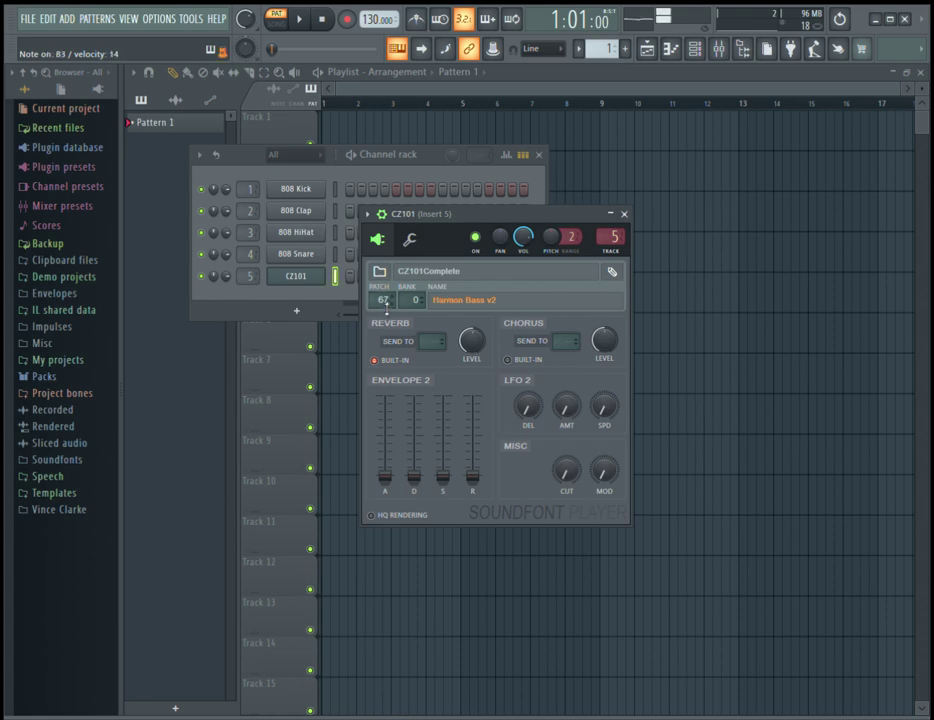
{"action": "scroll", "coordinate": [386, 304], "scroll_direction": "up", "scroll_amount": 1}
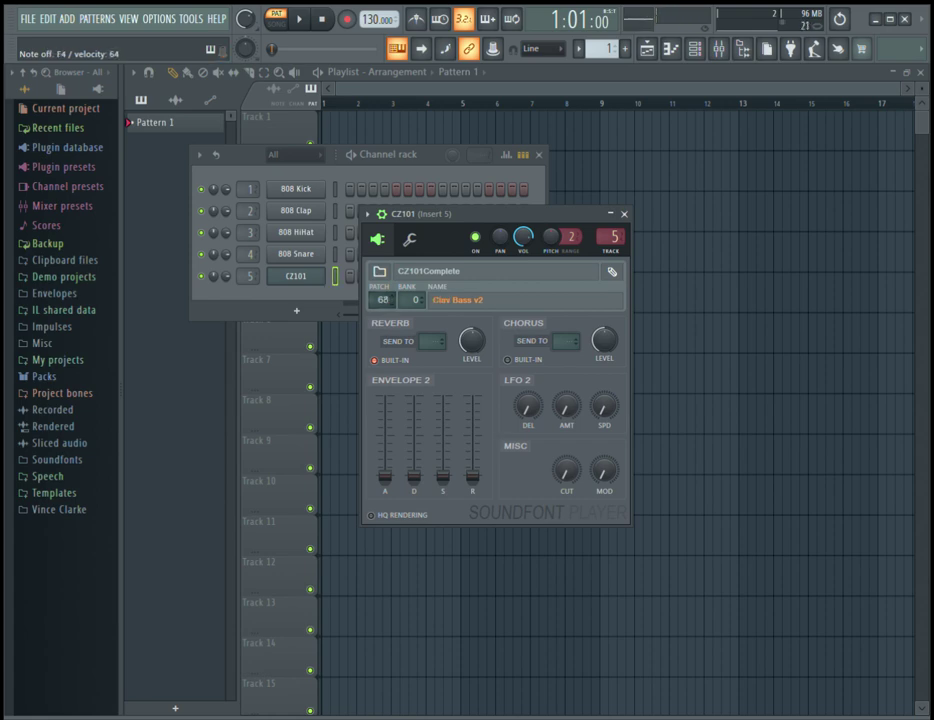
{"action": "scroll", "coordinate": [386, 304], "scroll_direction": "down", "scroll_amount": 2}
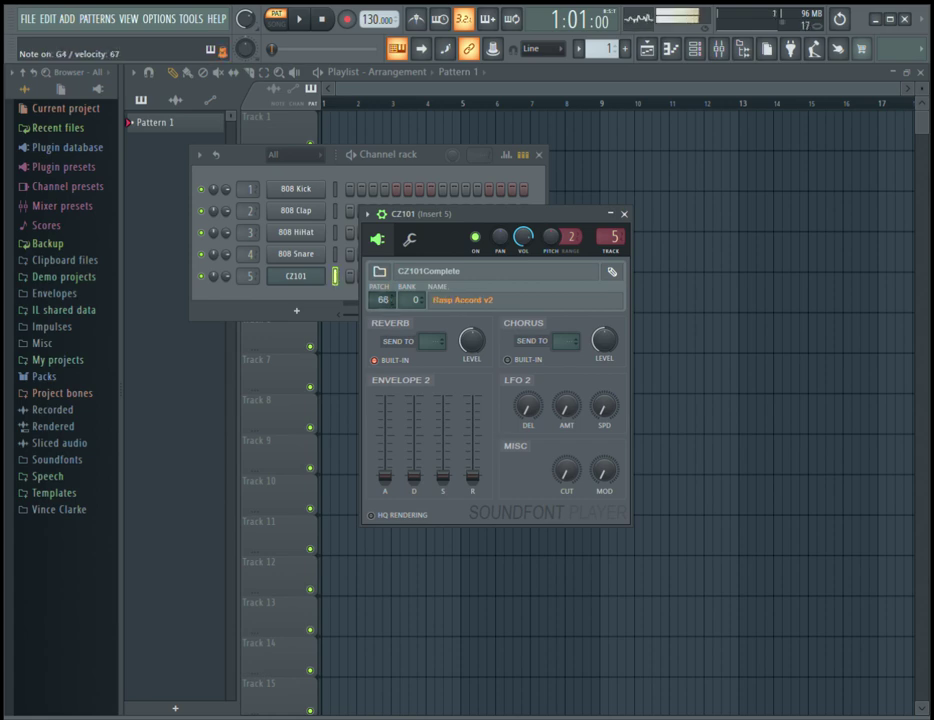
Audition the patches backwards from Pan Flute v2 through Bass Harp v2, Piano v2 and Nasal Bass v2 to patch 59, Dwow Synth v2.
{"action": "scroll", "coordinate": [386, 304], "scroll_direction": "down", "scroll_amount": 1}
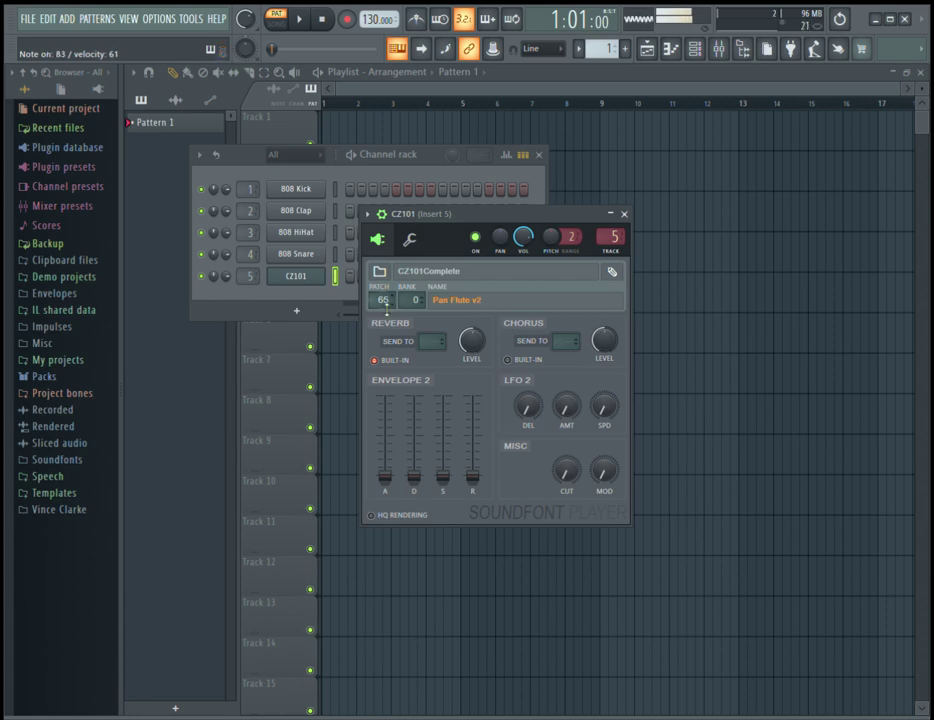
{"action": "scroll", "coordinate": [383, 299], "scroll_direction": "down", "scroll_amount": 1}
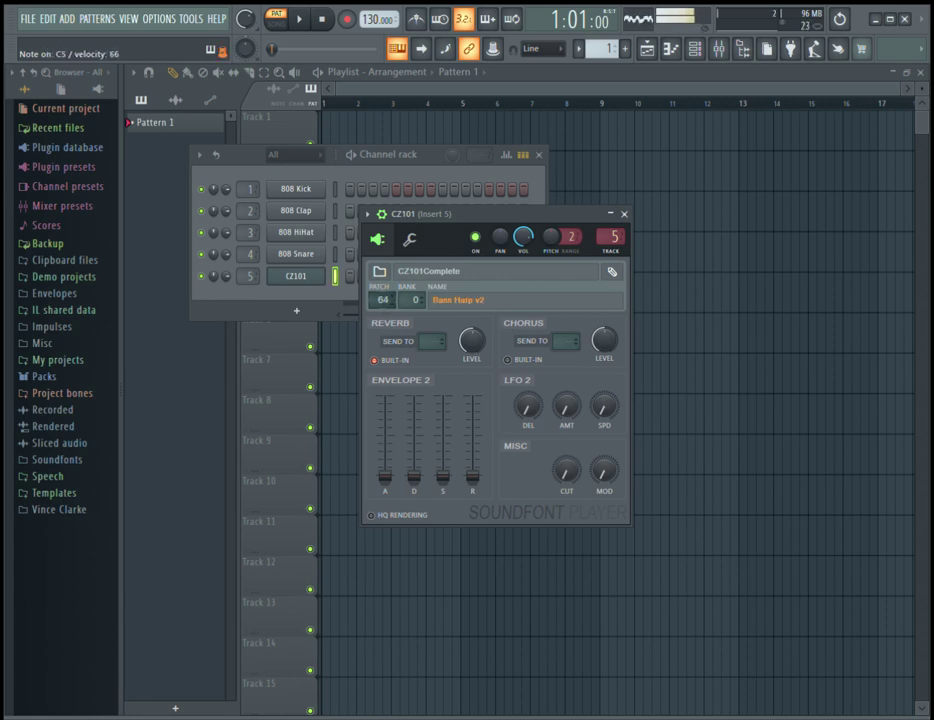
{"action": "scroll", "coordinate": [383, 299], "scroll_direction": "down", "scroll_amount": 1}
{"action": "scroll", "coordinate": [383, 299], "scroll_direction": "down", "scroll_amount": 1}
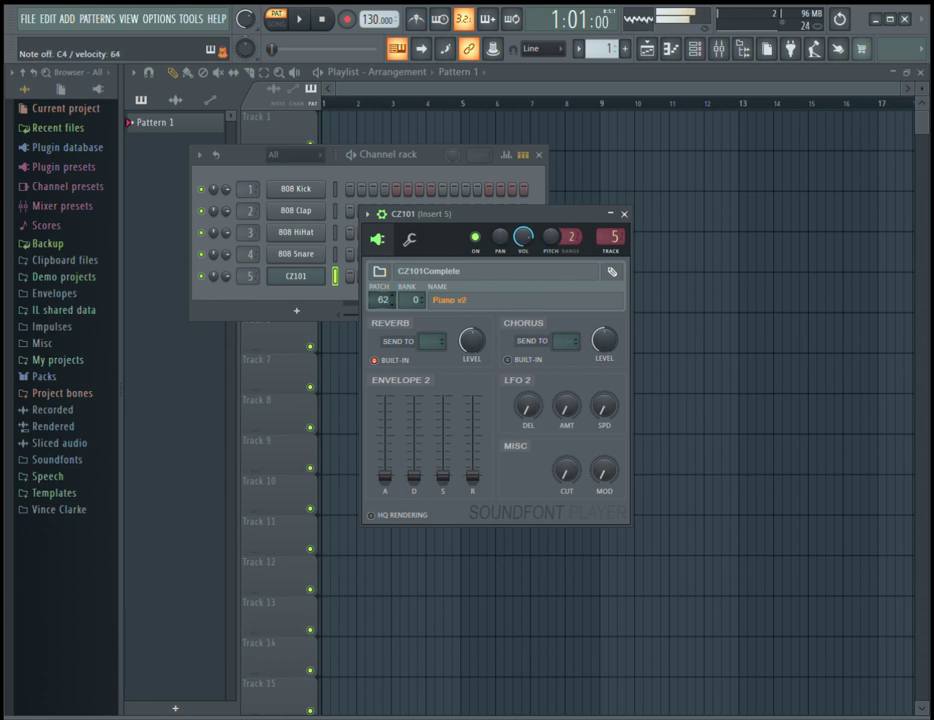
{"action": "scroll", "coordinate": [383, 299], "scroll_direction": "down", "scroll_amount": 1}
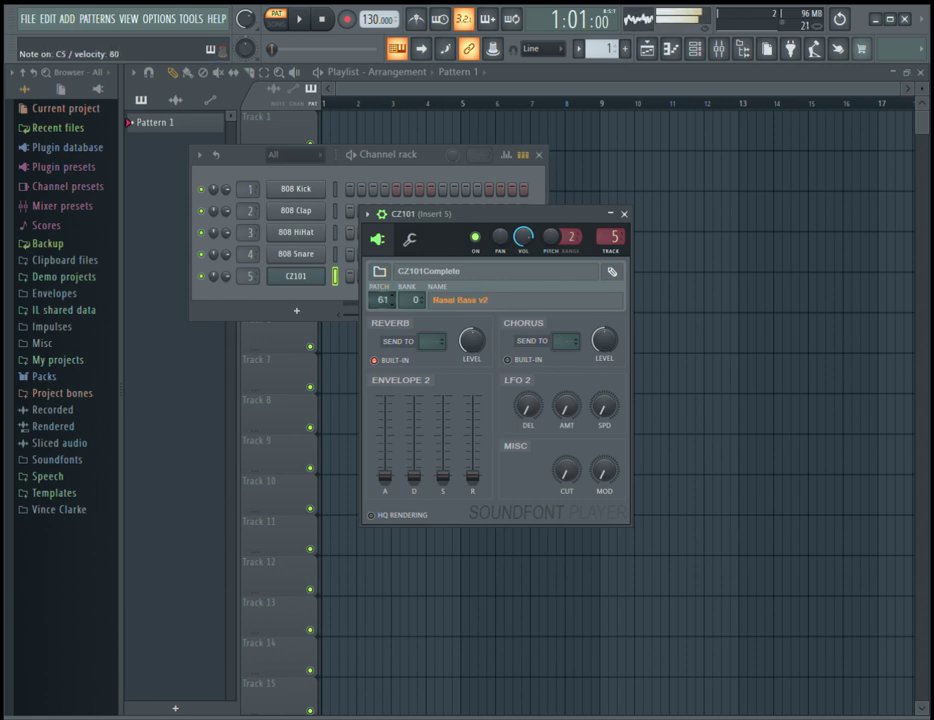
{"action": "scroll", "coordinate": [383, 299], "scroll_direction": "down", "scroll_amount": 1}
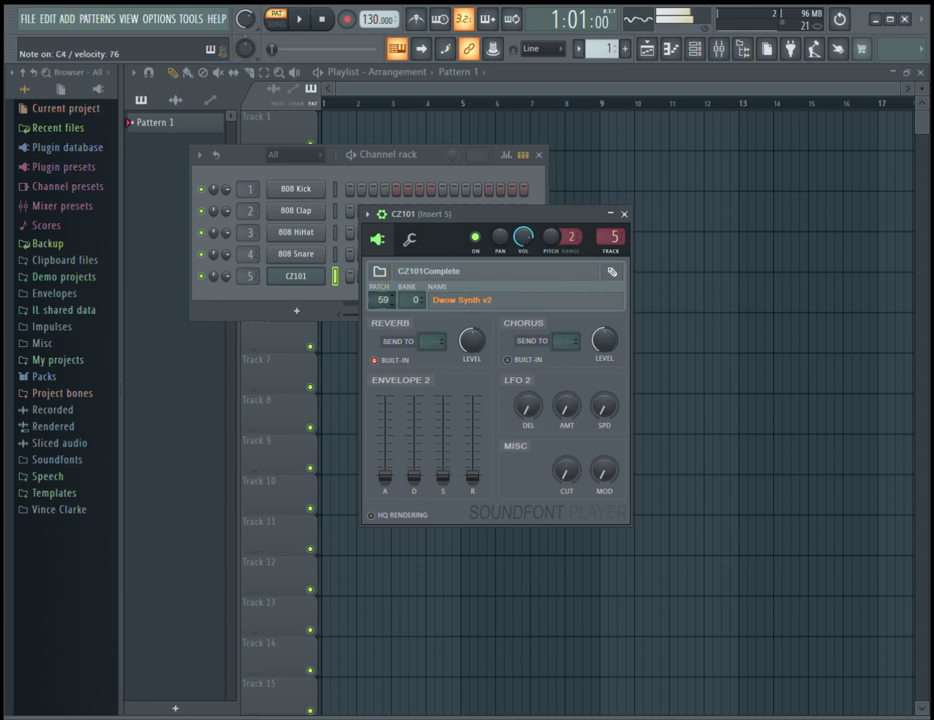
Audition the patches backwards from Dwow Synth v2 through Bass Distort v2, Ayee v2 and Percussion v2 to patch 50, Whistle v2.
{"action": "scroll", "coordinate": [382, 299], "scroll_direction": "down", "scroll_amount": 2}
{"action": "scroll", "coordinate": [382, 300], "scroll_direction": "down", "scroll_amount": 2}
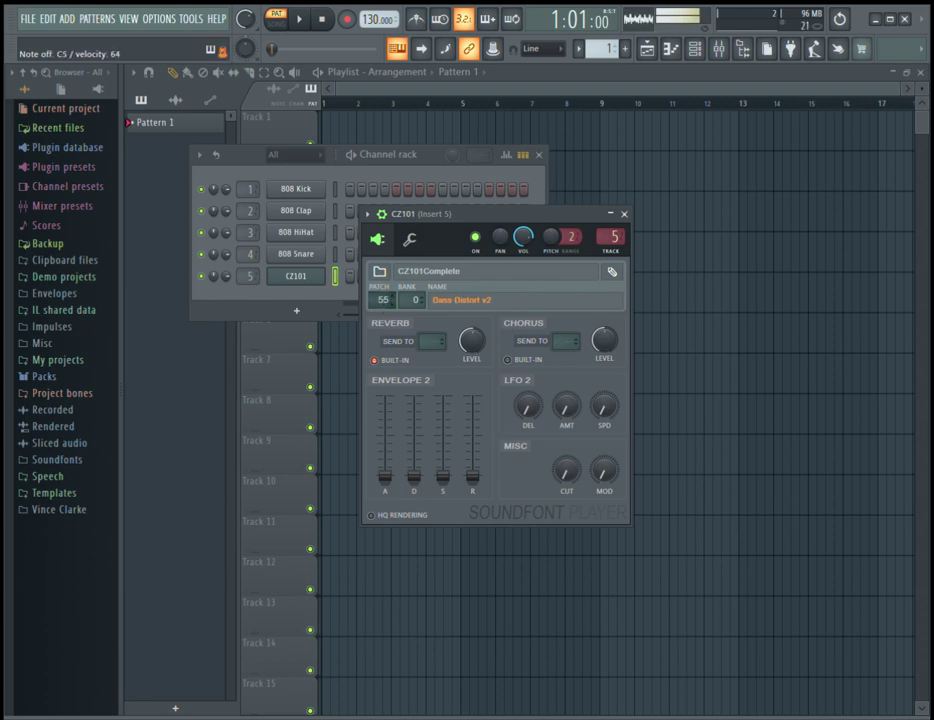
{"action": "scroll", "coordinate": [383, 300], "scroll_direction": "down", "scroll_amount": 2}
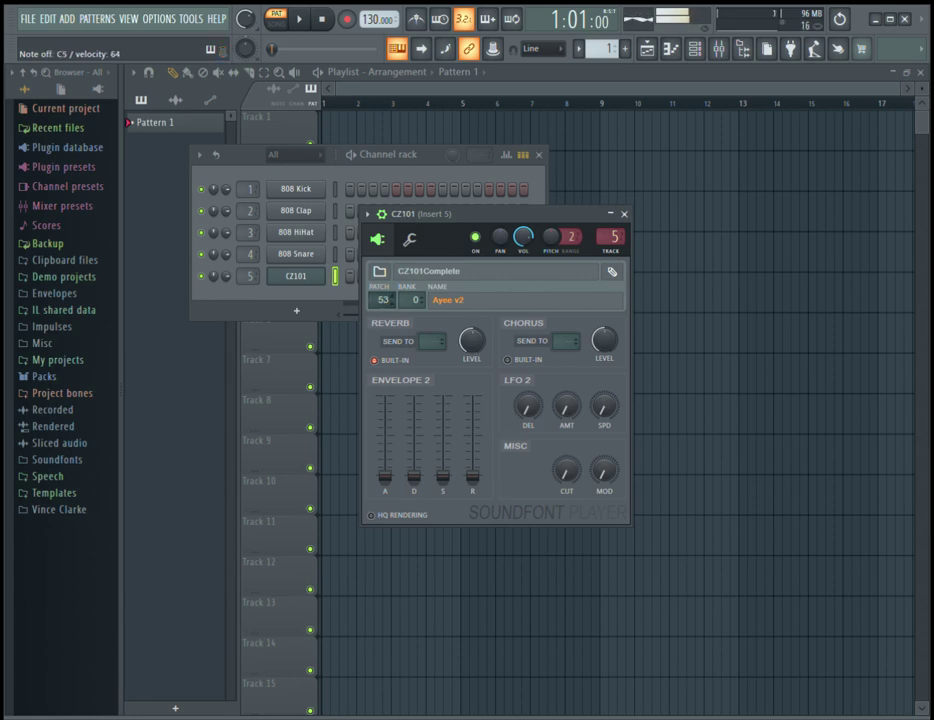
{"action": "scroll", "coordinate": [383, 300], "scroll_direction": "down", "scroll_amount": 2}
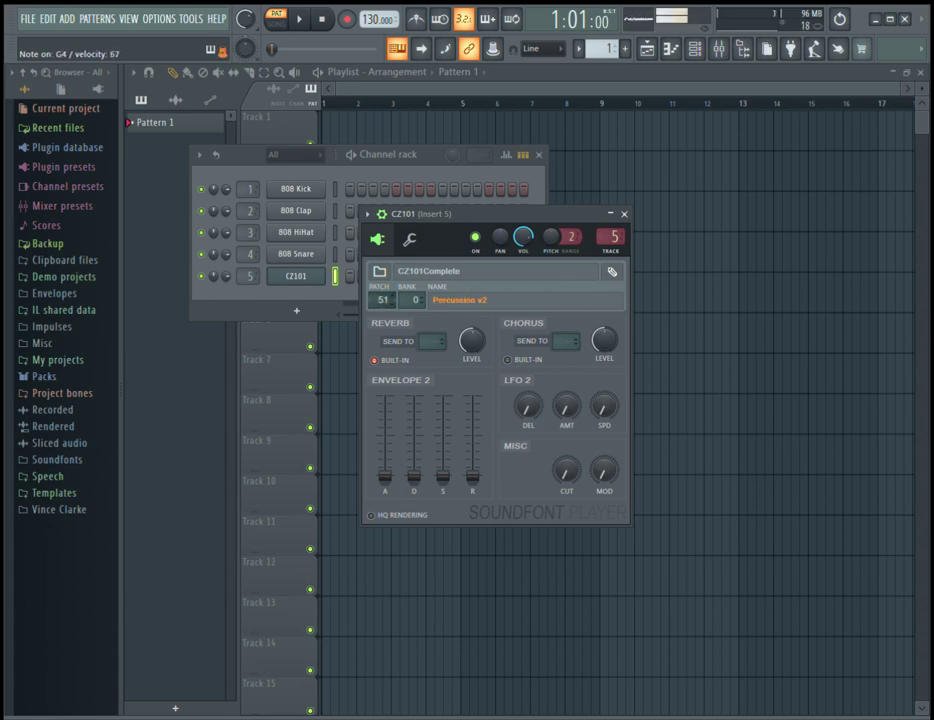
{"action": "scroll", "coordinate": [383, 300], "scroll_direction": "down", "scroll_amount": 2}
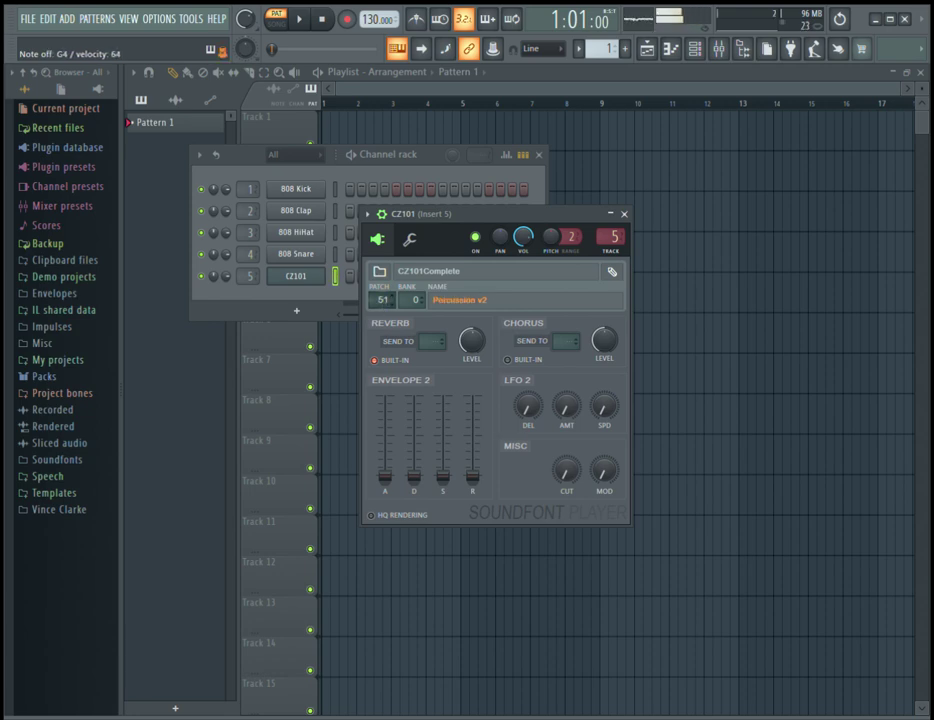
{"action": "scroll", "coordinate": [383, 300], "scroll_direction": "up", "scroll_amount": 1}
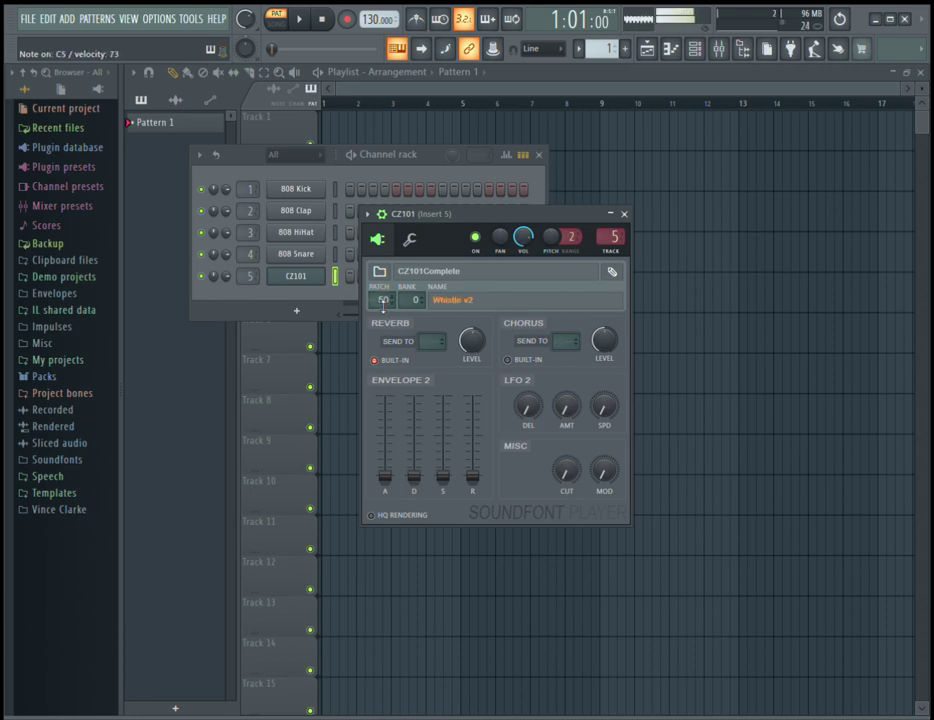